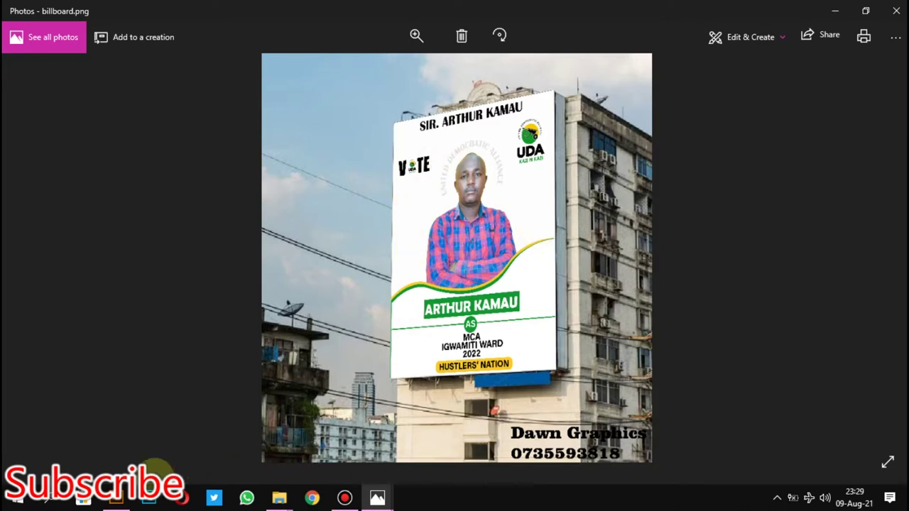
Step: Switch from the billboard.png preview to the Illustrator window and open the File menu
{"action": "left_click", "coordinate": [116, 497]}
{"action": "left_click", "coordinate": [66, 10]}
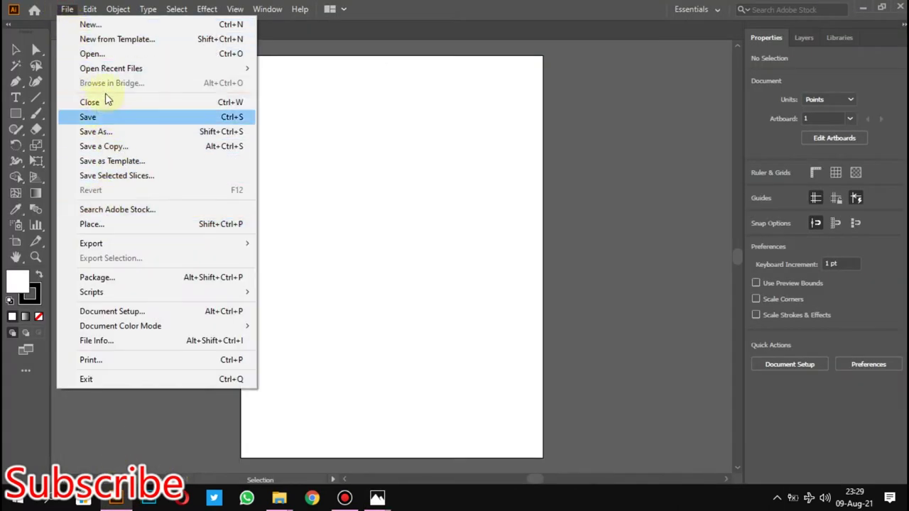
Step: Create a Poster-preset 1296 × 1728 pt portrait document named BILLBOARD DESIGN
{"action": "key", "text": "Escape"}
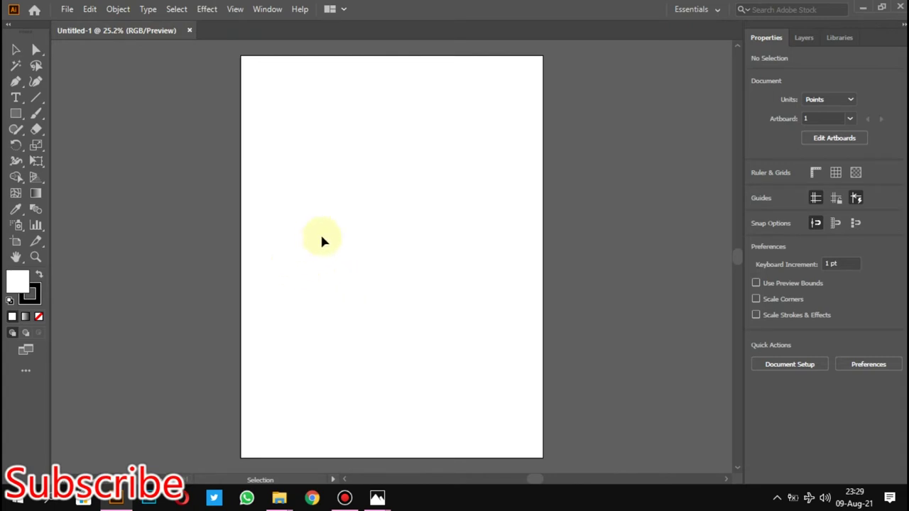
{"action": "key", "text": "ctrl+n"}
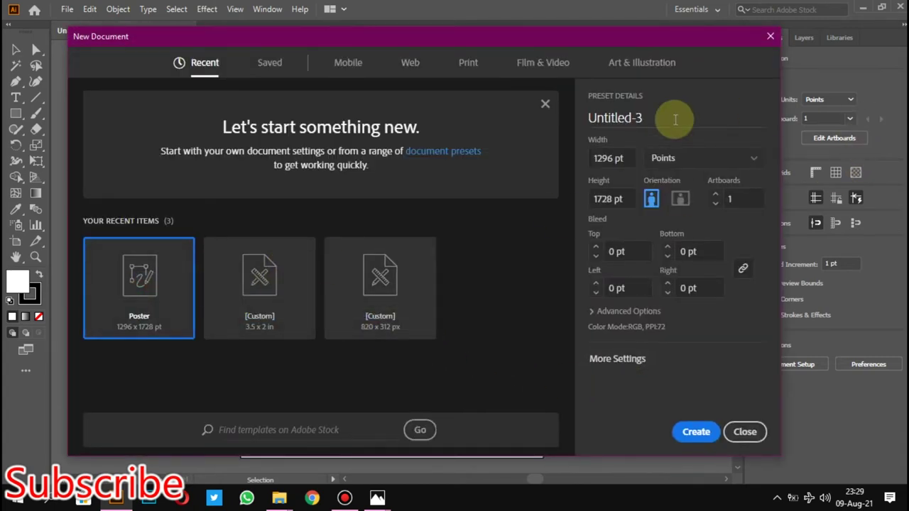
{"action": "left_click", "coordinate": [674, 119]}
{"action": "key", "text": "BackSpace"}
{"action": "type", "text": "BILLBOARD DESIGN"}
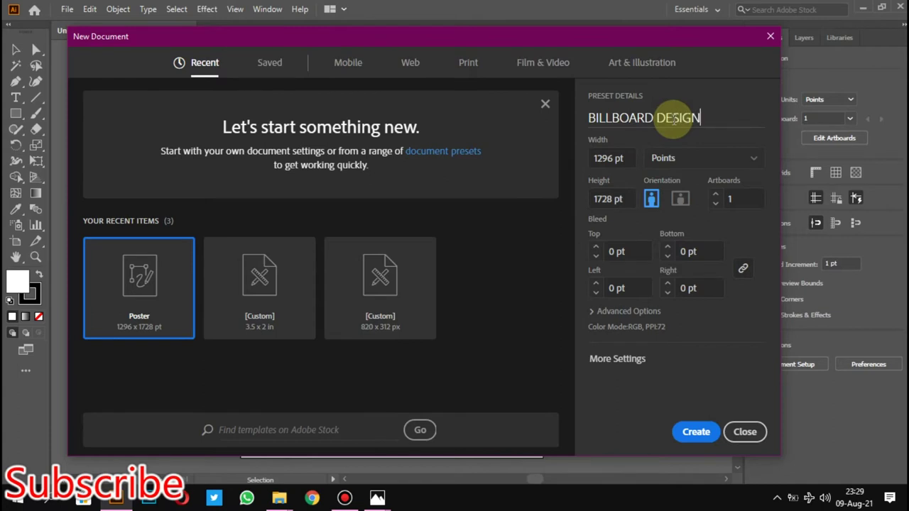
{"action": "left_click", "coordinate": [694, 430]}
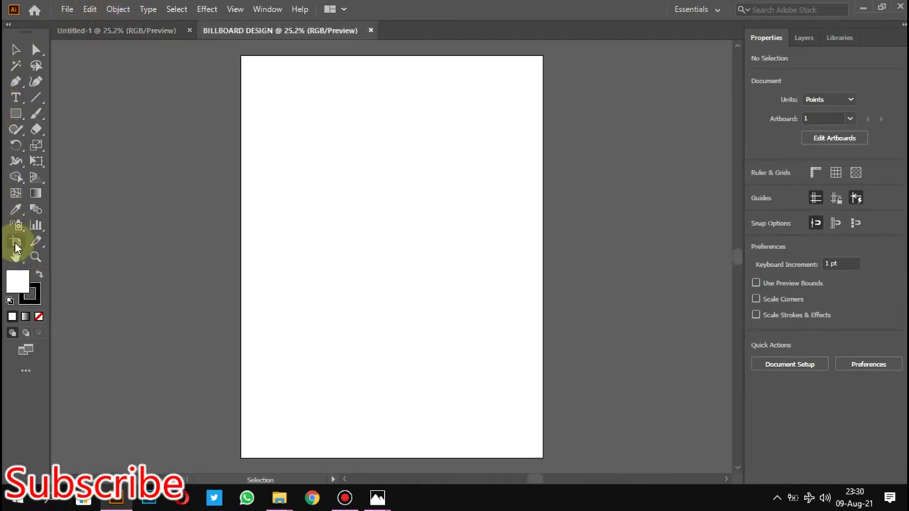
{"action": "mouse_move", "coordinate": [279, 497]}
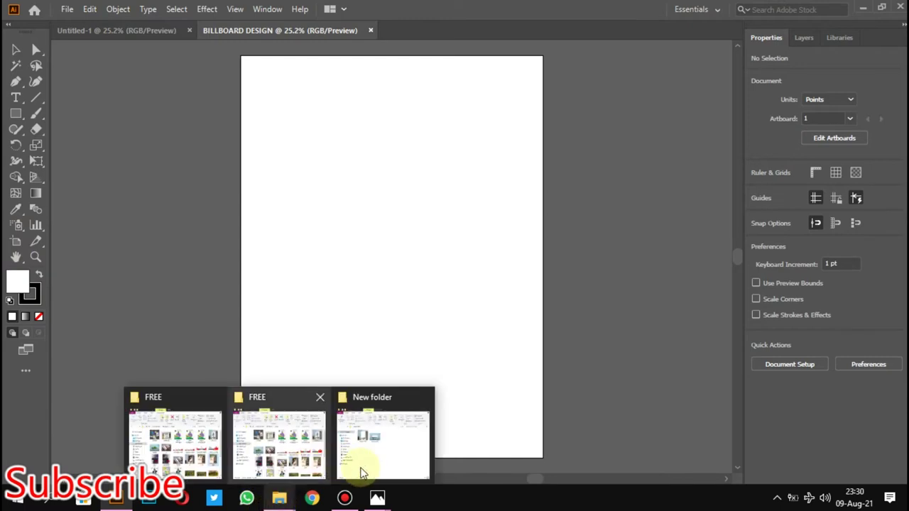
Step: Drag the images (29) building photo into the document and draw an artboard-sized rectangle
{"action": "left_click", "coordinate": [385, 458]}
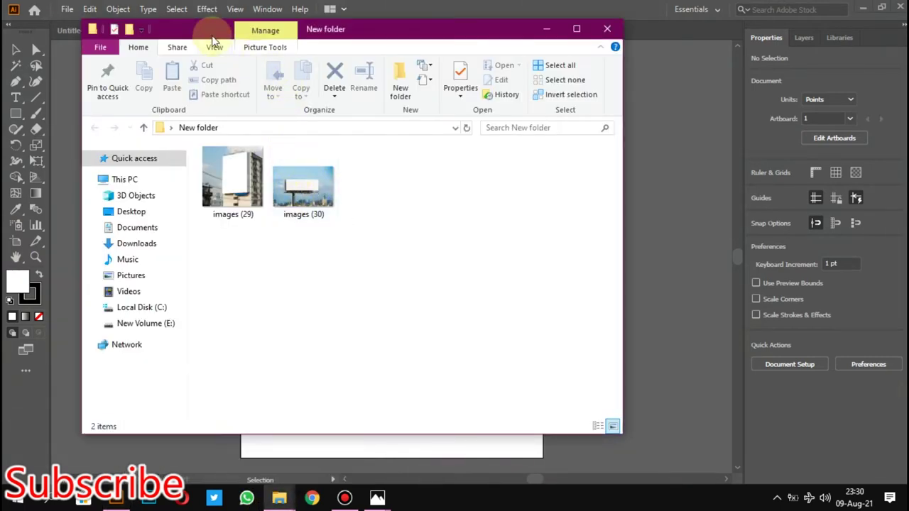
{"action": "left_click_drag", "start_coordinate": [213, 42], "coordinate": [533, 77]}
{"action": "mouse_move", "coordinate": [553, 213]}
{"action": "left_mouse_down"}
{"action": "mouse_move", "coordinate": [190, 239]}
{"action": "mouse_move", "coordinate": [136, 254]}
{"action": "left_mouse_up"}
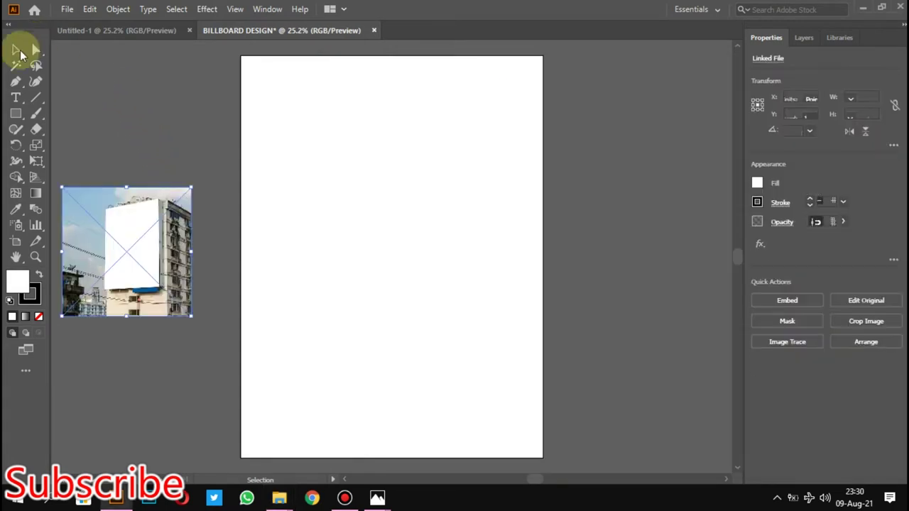
{"action": "left_click", "coordinate": [15, 114]}
{"action": "left_click_drag", "start_coordinate": [242, 57], "coordinate": [542, 457]}
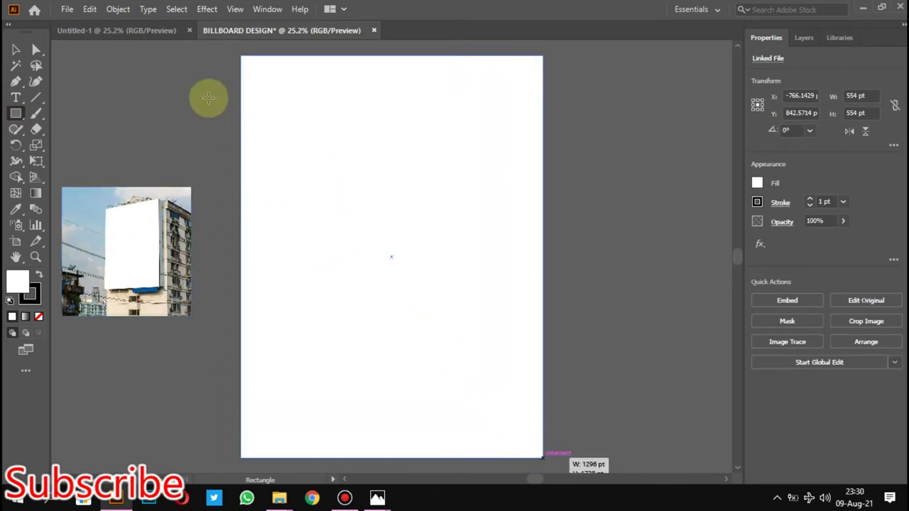
Step: Lock the white artboard-sized rectangle in place and dismiss the stray rectangle prompt
{"action": "left_click", "coordinate": [108, 11]}
{"action": "mouse_move", "coordinate": [167, 98]}
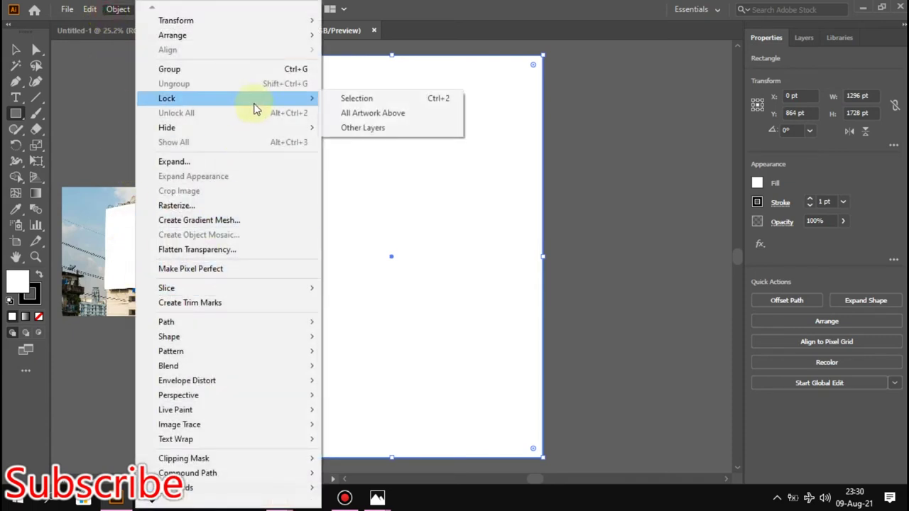
{"action": "left_click", "coordinate": [352, 98]}
{"action": "left_click", "coordinate": [124, 222]}
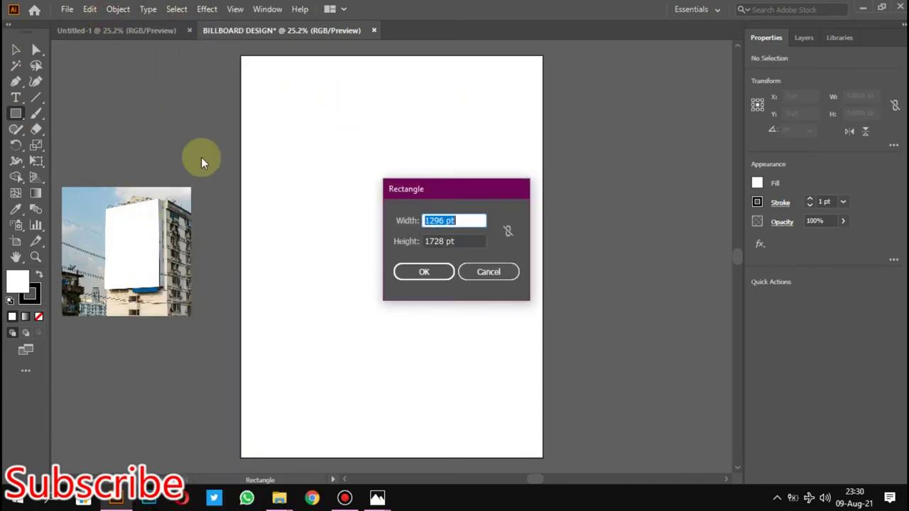
{"action": "left_click", "coordinate": [485, 271]}
{"action": "left_click", "coordinate": [15, 50]}
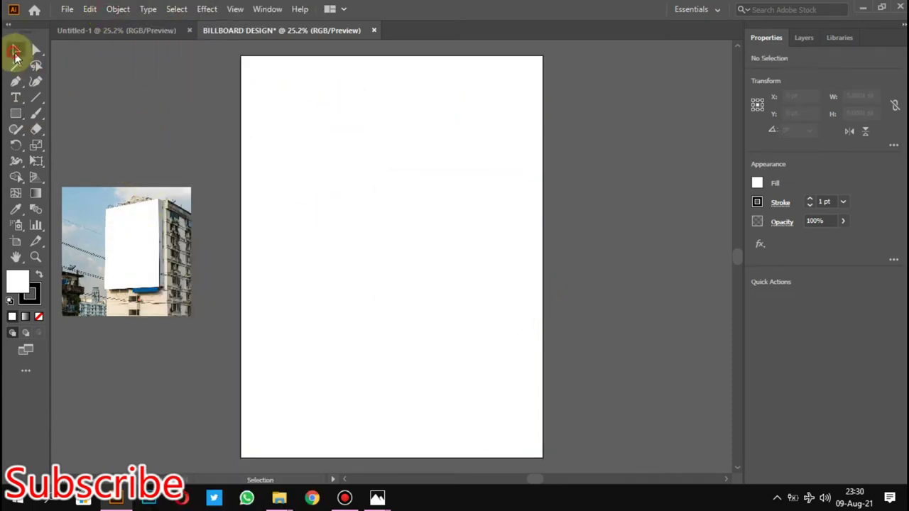
Step: Move the building photo onto the artboard, bring it to front, and align it to the top edge
{"action": "left_click_drag", "start_coordinate": [110, 250], "coordinate": [392, 186]}
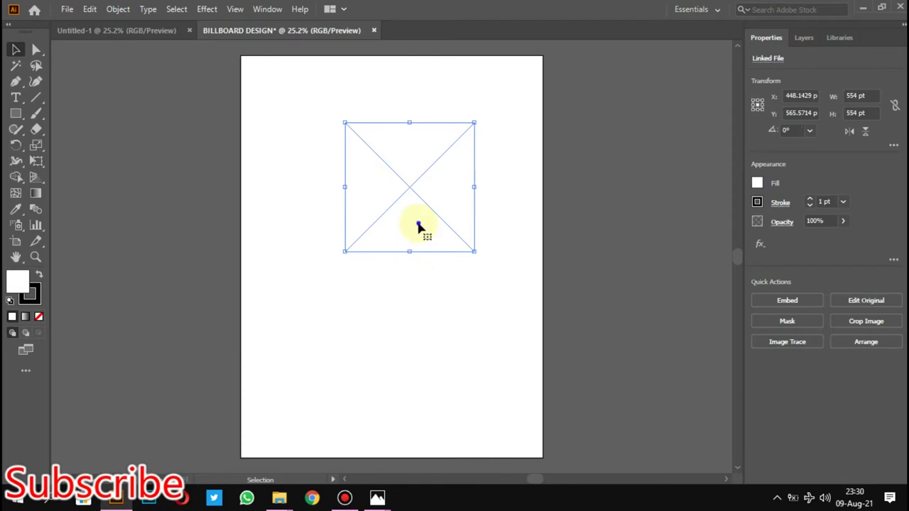
{"action": "right_click", "coordinate": [418, 225]}
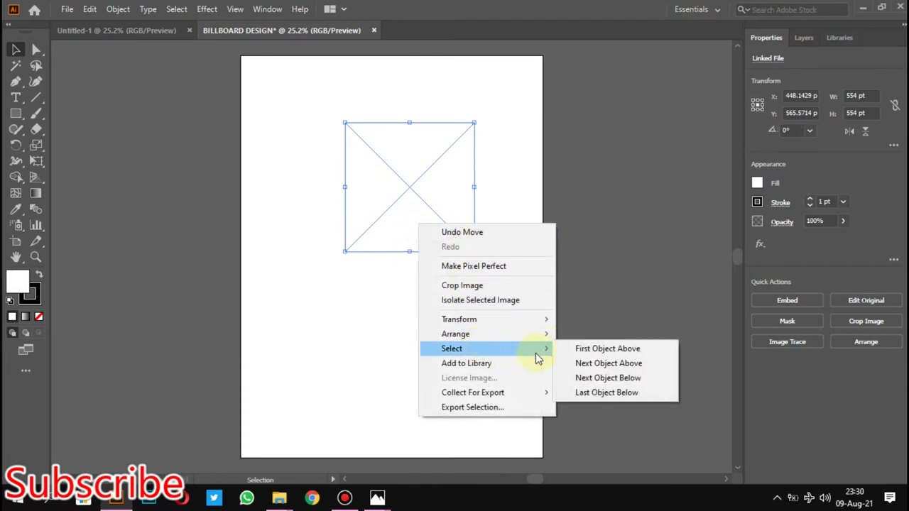
{"action": "left_click", "coordinate": [573, 336]}
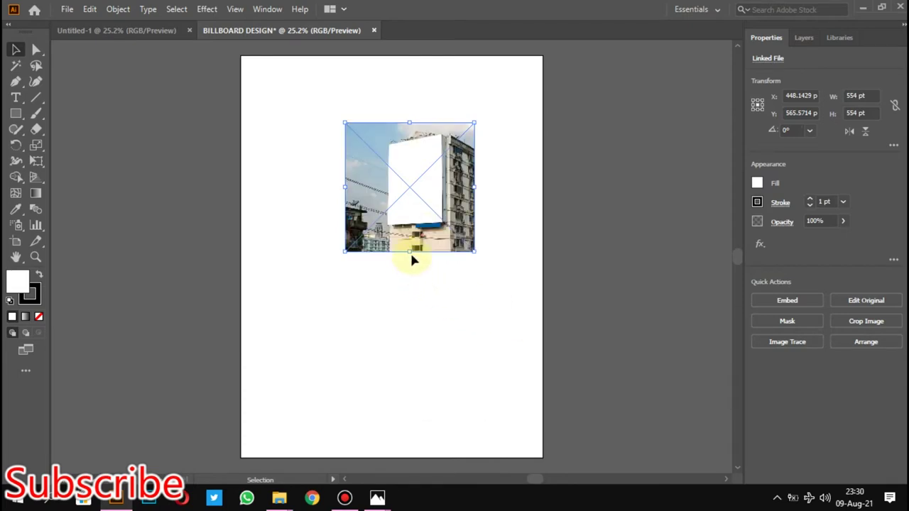
{"action": "left_click_drag", "start_coordinate": [412, 253], "coordinate": [409, 405]}
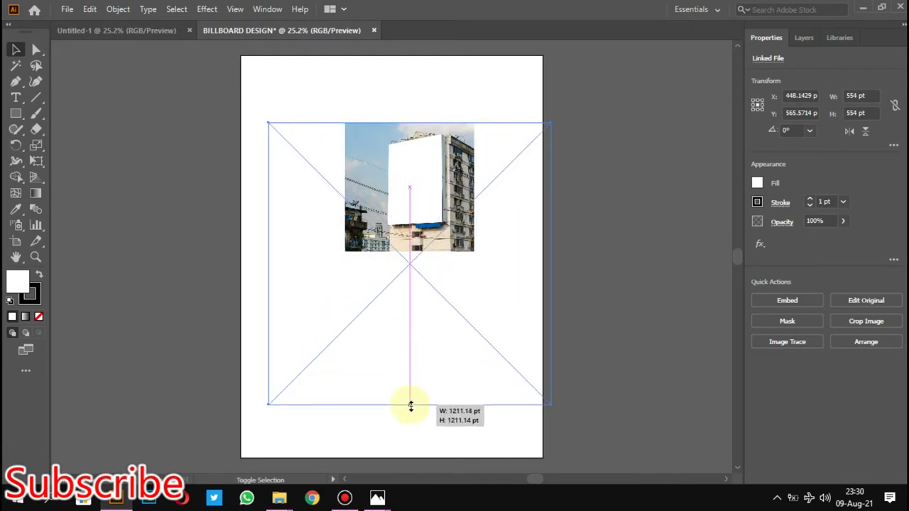
{"action": "left_click_drag", "start_coordinate": [378, 231], "coordinate": [362, 197]}
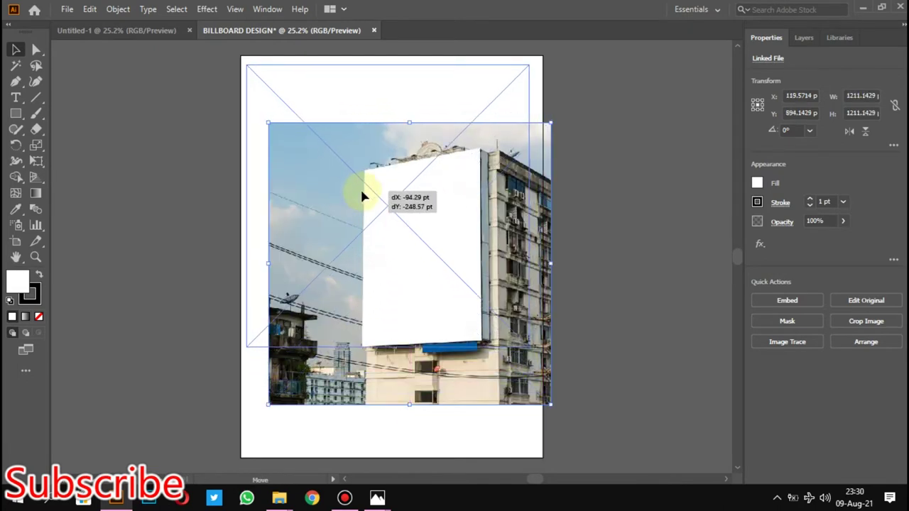
{"action": "left_click_drag", "start_coordinate": [362, 197], "coordinate": [365, 189]}
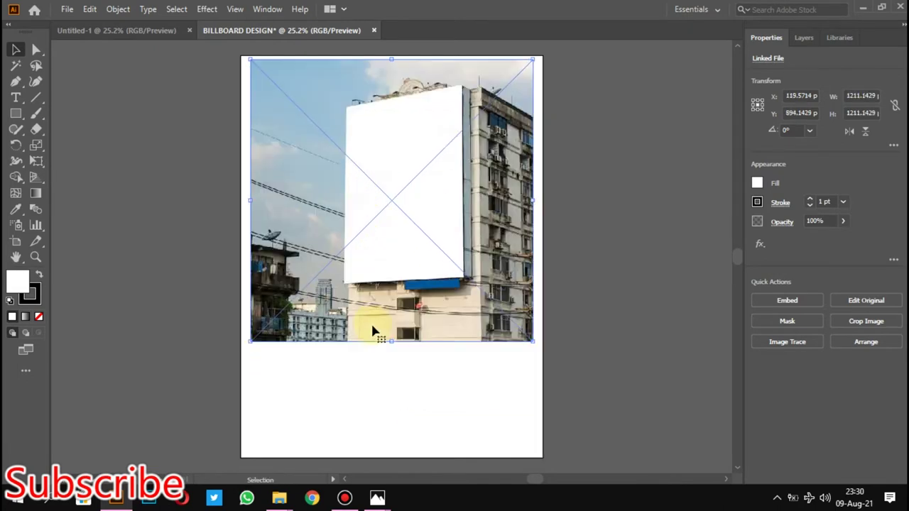
Step: Enlarge the photo to about 1448 pt so it overhangs both sides of the artboard
{"action": "left_click_drag", "start_coordinate": [389, 342], "coordinate": [391, 355]}
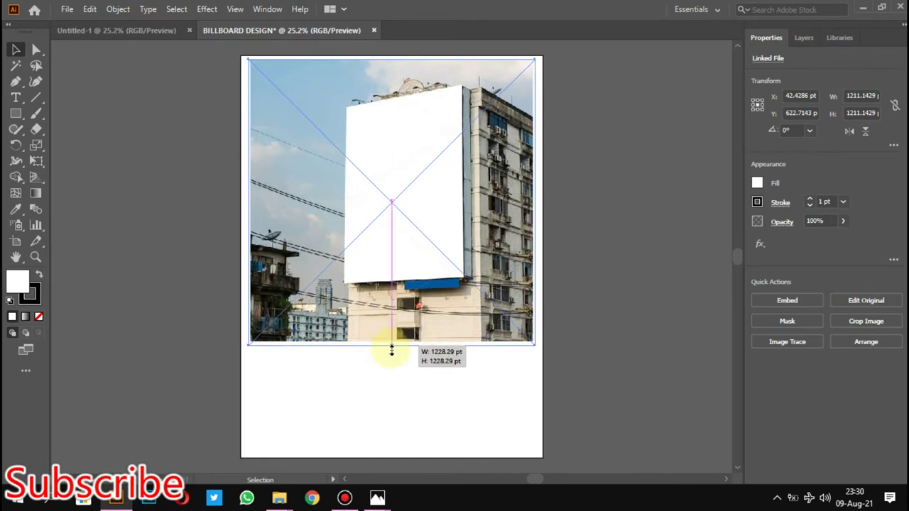
{"action": "mouse_move", "coordinate": [391, 355]}
{"action": "left_mouse_down"}
{"action": "mouse_move", "coordinate": [392, 373]}
{"action": "mouse_move", "coordinate": [396, 363]}
{"action": "left_mouse_up"}
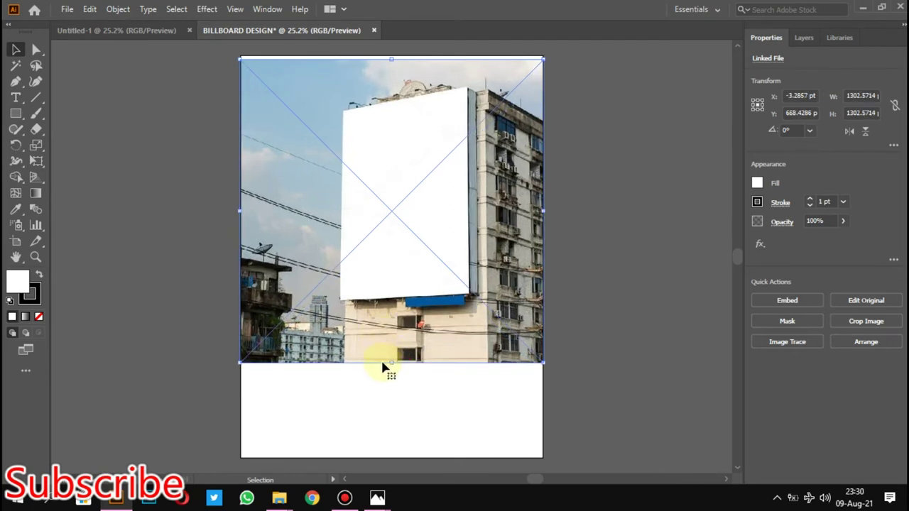
{"action": "left_click_drag", "start_coordinate": [393, 363], "coordinate": [393, 385]}
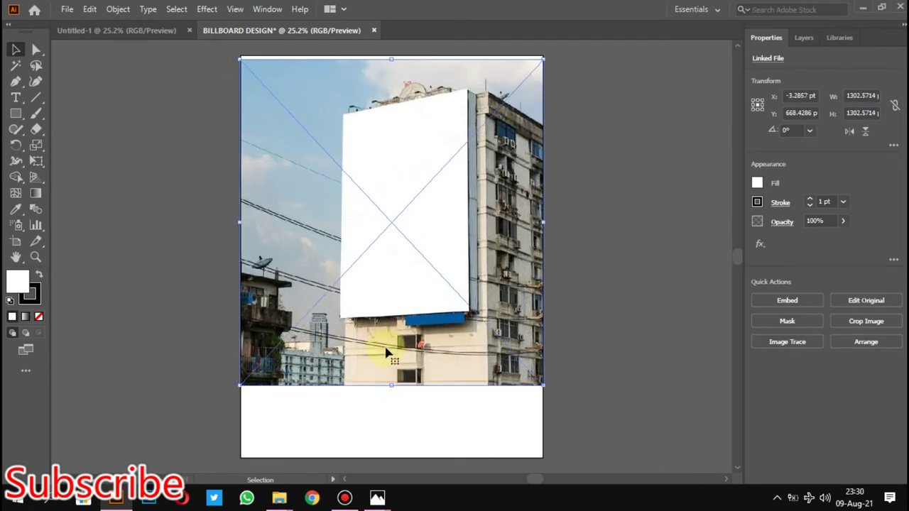
{"action": "key", "text": "ctrl+z"}
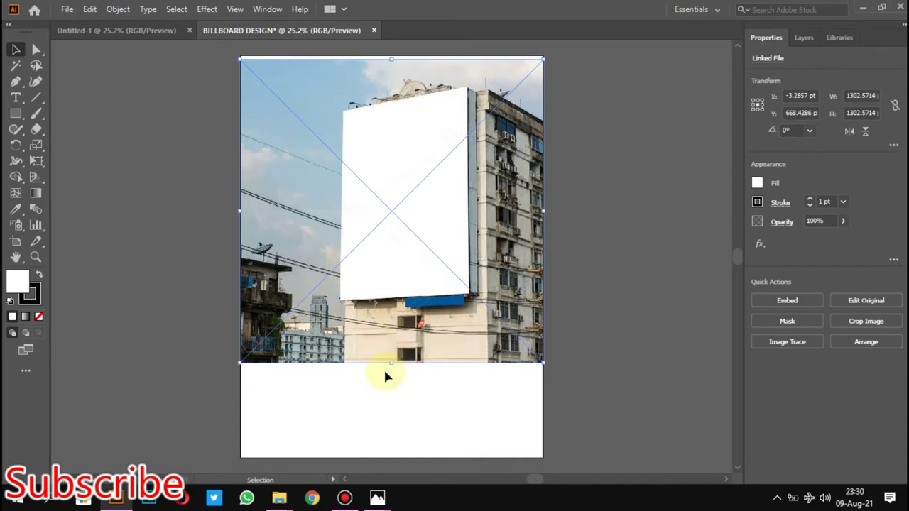
{"action": "mouse_move", "coordinate": [391, 363]}
{"action": "left_mouse_down"}
{"action": "mouse_move", "coordinate": [398, 379]}
{"action": "mouse_move", "coordinate": [393, 334]}
{"action": "mouse_move", "coordinate": [399, 341]}
{"action": "left_mouse_up"}
{"action": "left_click", "coordinate": [188, 222]}
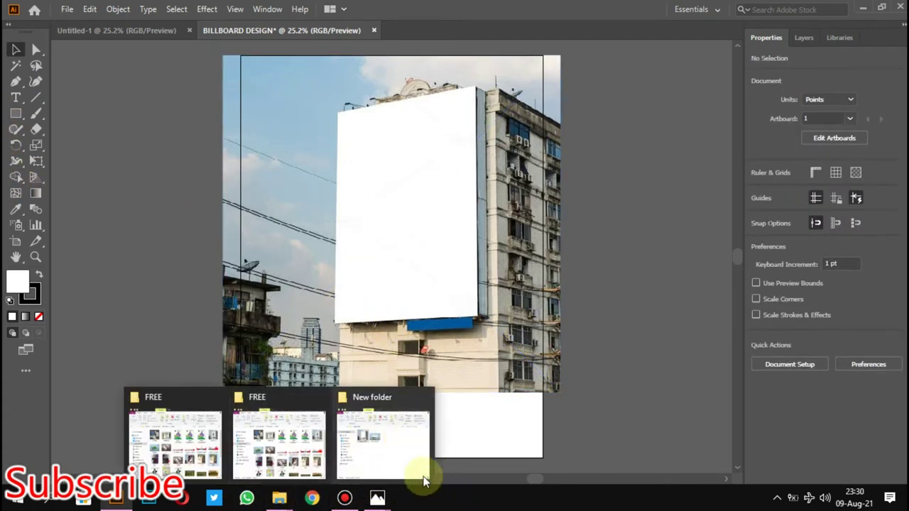
{"action": "left_click", "coordinate": [156, 130]}
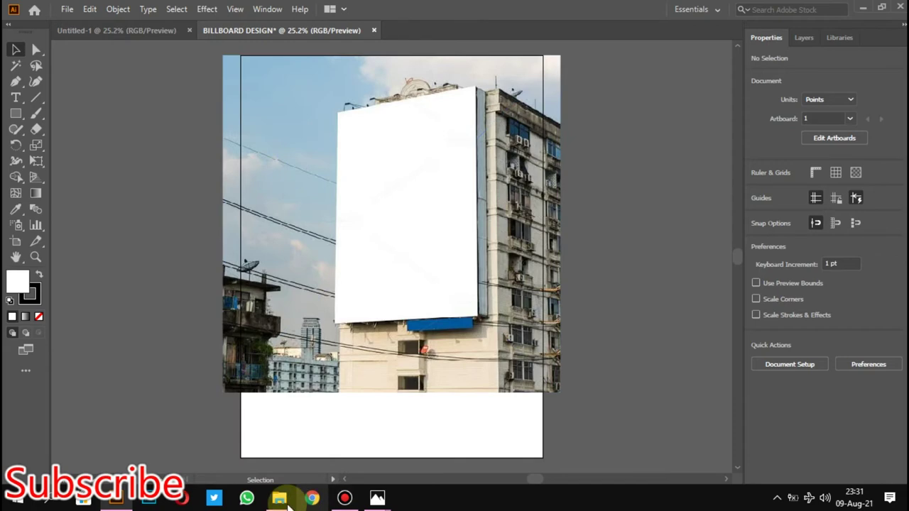
Step: Drag the QQQ campaign poster from Documents > GRAPHICS > FREE into the billboard document
{"action": "mouse_move", "coordinate": [279, 498]}
{"action": "left_click", "coordinate": [284, 436]}
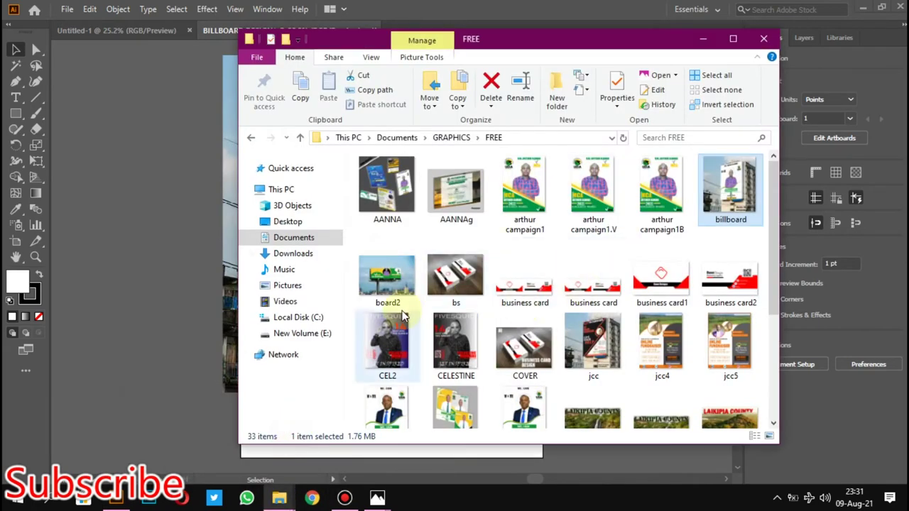
{"action": "scroll", "coordinate": [488, 267], "scroll_direction": "down", "scroll_amount": 2}
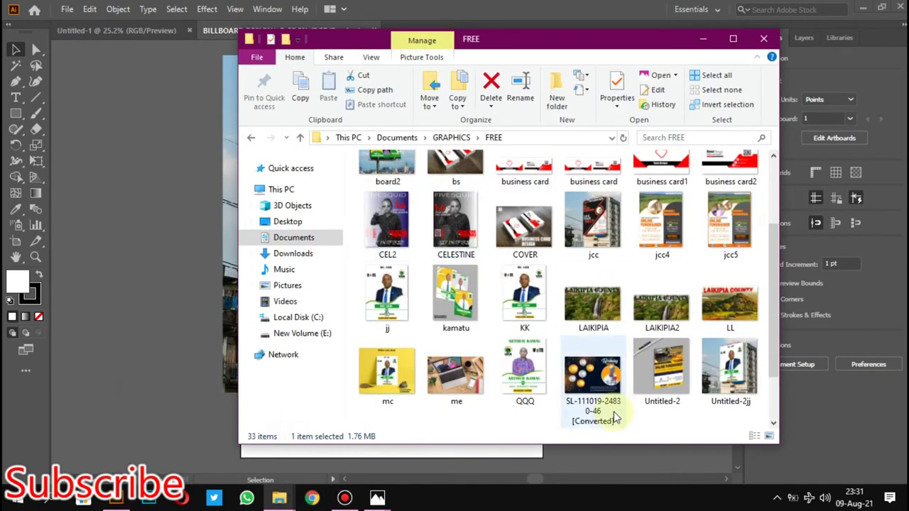
{"action": "left_click", "coordinate": [527, 365]}
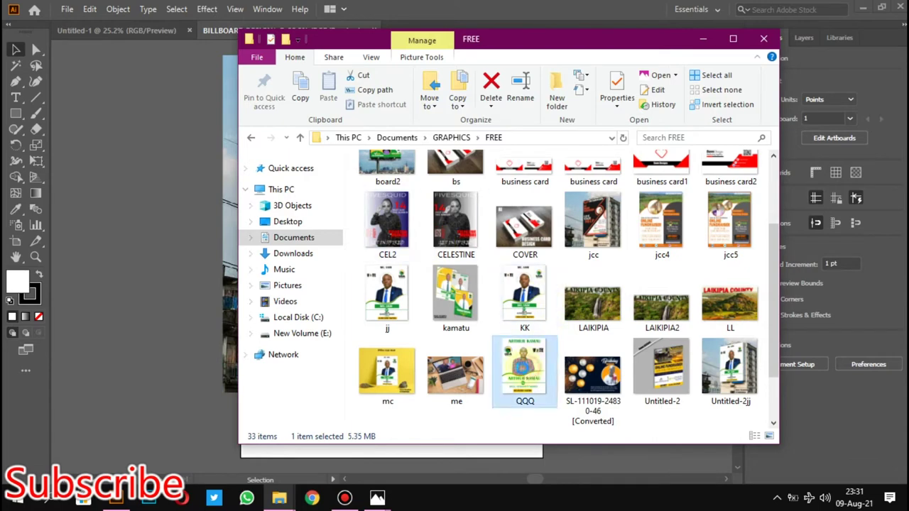
{"action": "left_click_drag", "start_coordinate": [527, 365], "coordinate": [144, 144]}
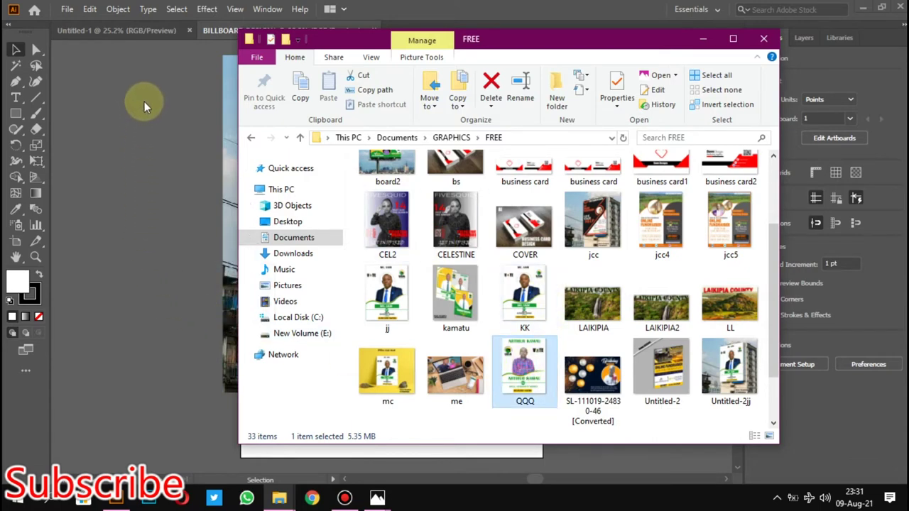
{"action": "left_click", "coordinate": [438, 10]}
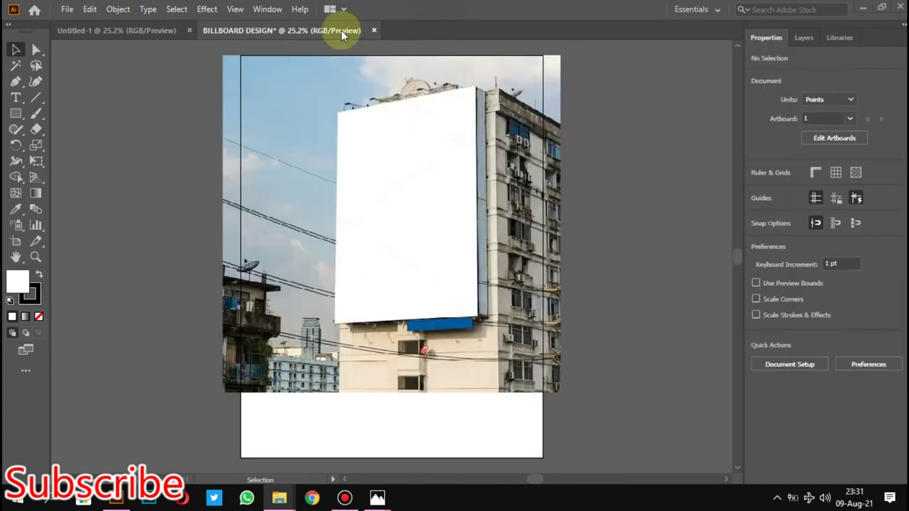
Step: Place the QQQ poster at 606.24 × 775.68 pt over the billboard; switch to Printing and Proofing workspace
{"action": "left_click", "coordinate": [114, 282]}
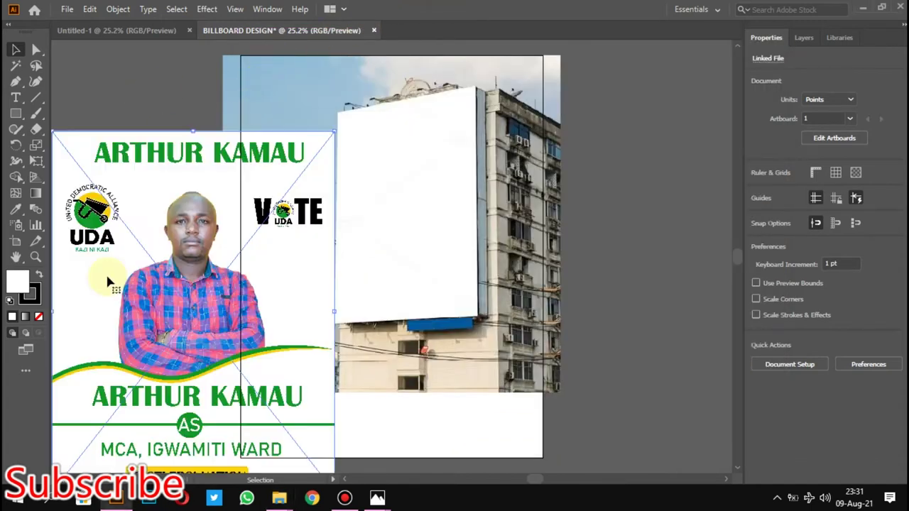
{"action": "mouse_move", "coordinate": [114, 269]}
{"action": "left_mouse_down"}
{"action": "mouse_move", "coordinate": [339, 263]}
{"action": "mouse_move", "coordinate": [331, 267]}
{"action": "left_mouse_up"}
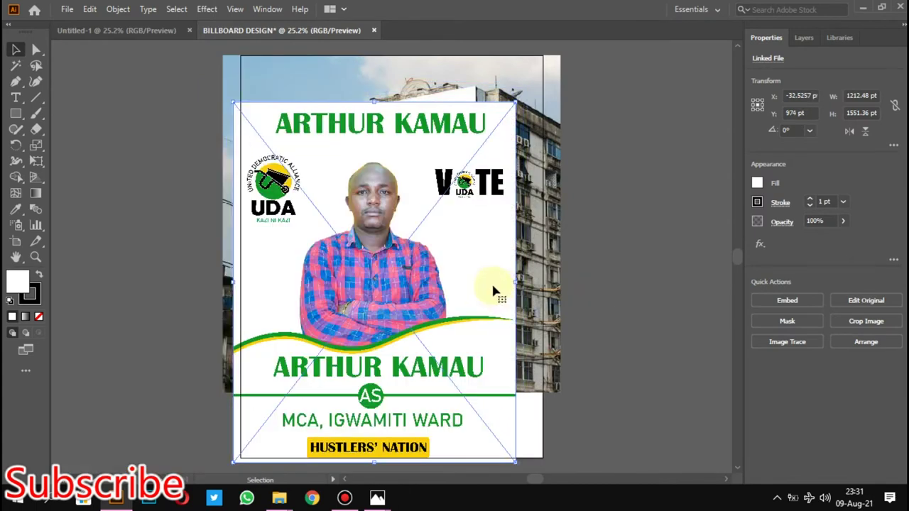
{"action": "left_click_drag", "start_coordinate": [517, 284], "coordinate": [372, 286]}
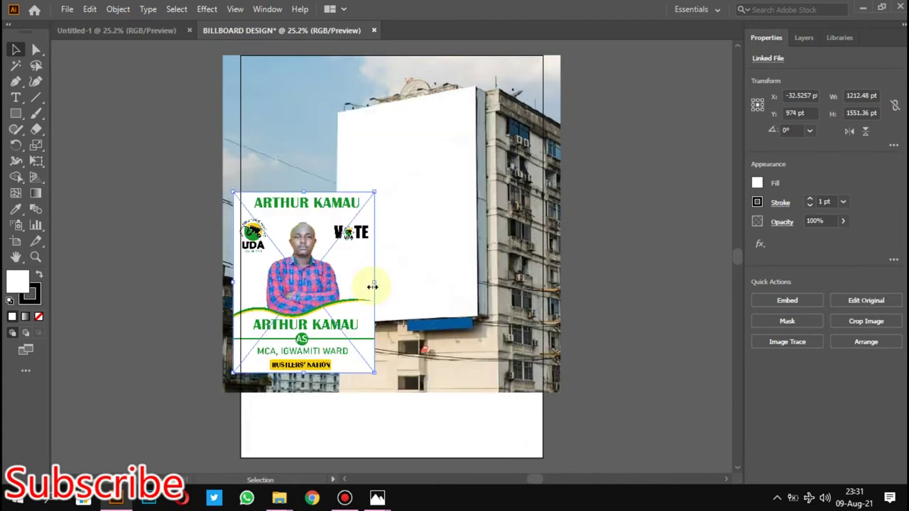
{"action": "left_click_drag", "start_coordinate": [323, 301], "coordinate": [424, 249]}
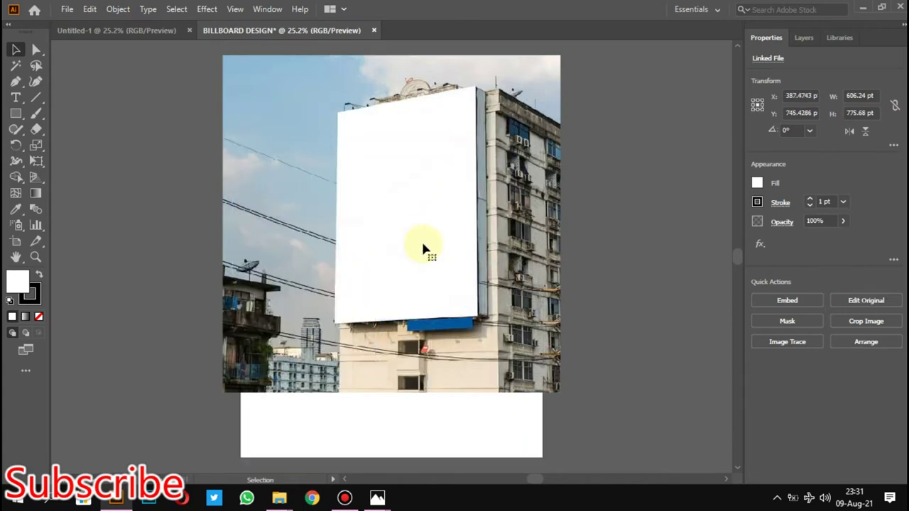
{"action": "left_click", "coordinate": [715, 11]}
{"action": "left_click", "coordinate": [706, 100]}
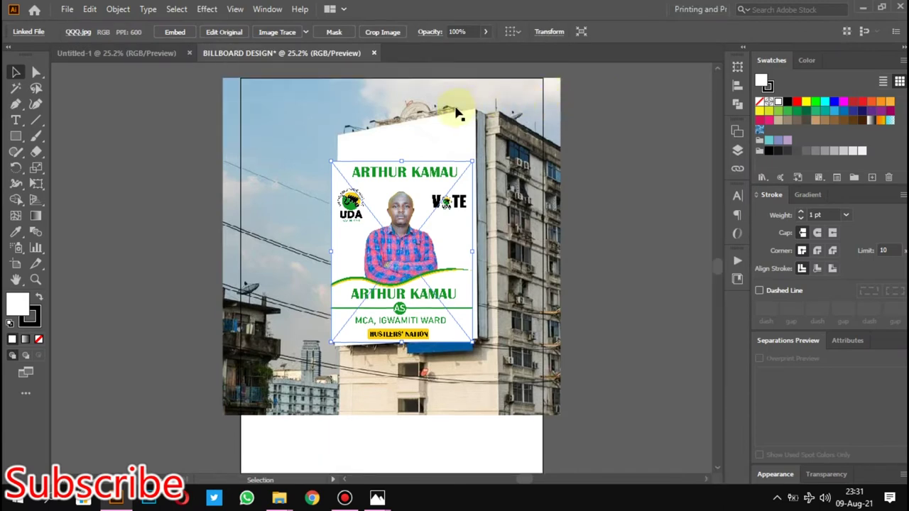
Step: Trace the poster with the High Fidelity Photo preset and expand it into vector paths
{"action": "left_click_drag", "start_coordinate": [399, 219], "coordinate": [414, 223]}
{"action": "key", "text": "Delete"}
{"action": "key", "text": "ctrl+z"}
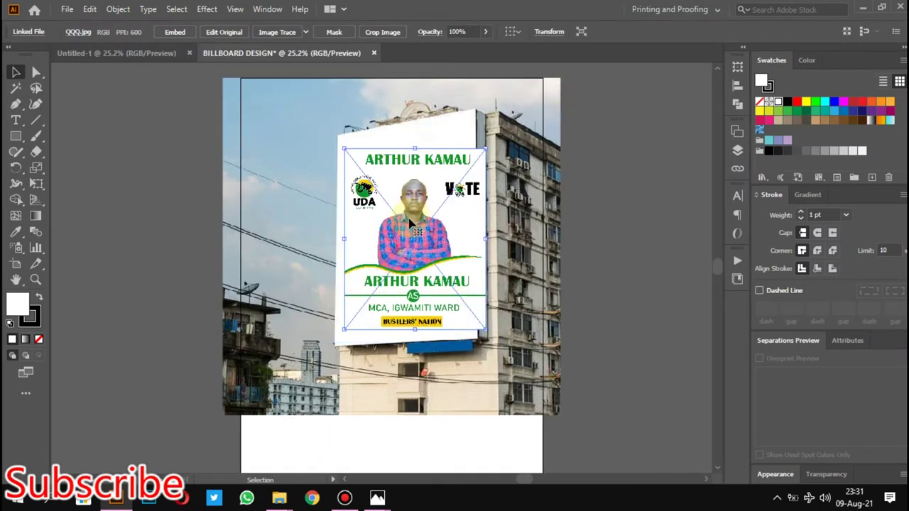
{"action": "left_click", "coordinate": [306, 34]}
{"action": "key", "text": "Escape"}
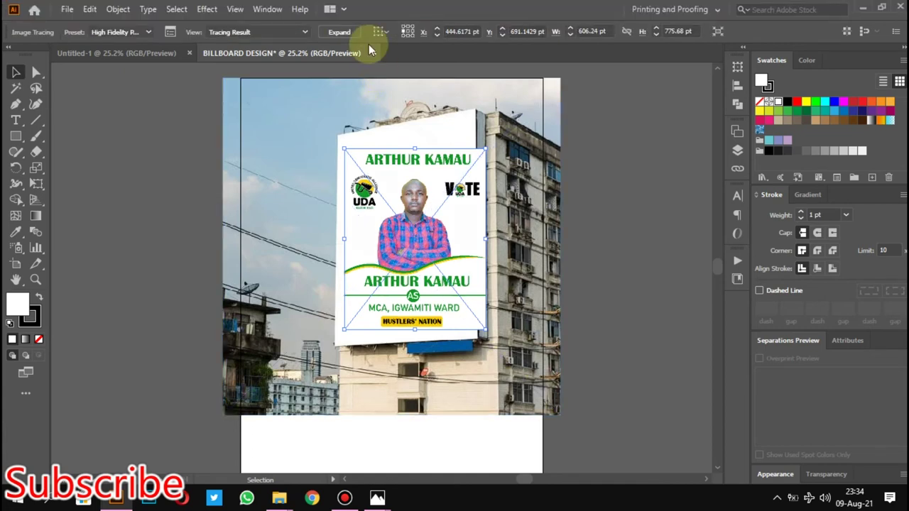
{"action": "left_click", "coordinate": [343, 33]}
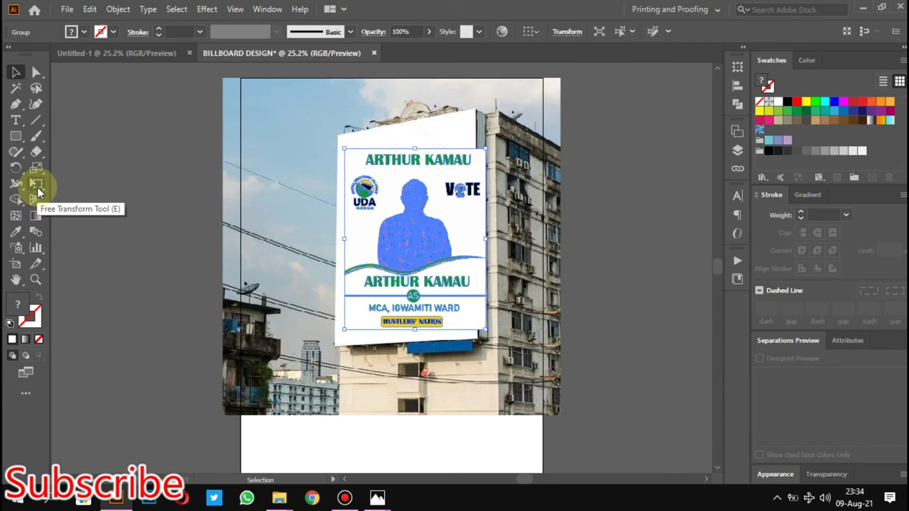
Step: Perspective-distort the poster's four corners with Free Transform onto the billboard's angled edges
{"action": "left_click", "coordinate": [37, 186]}
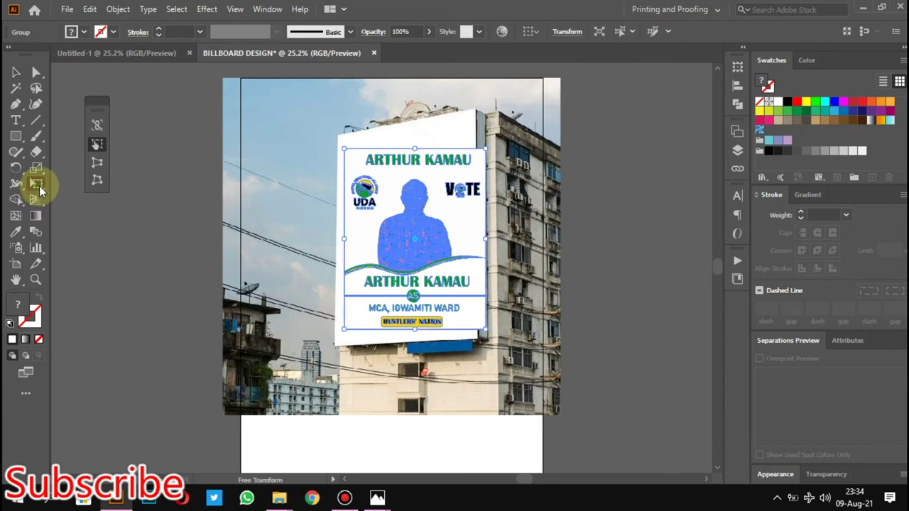
{"action": "key", "text": "ctrl"}
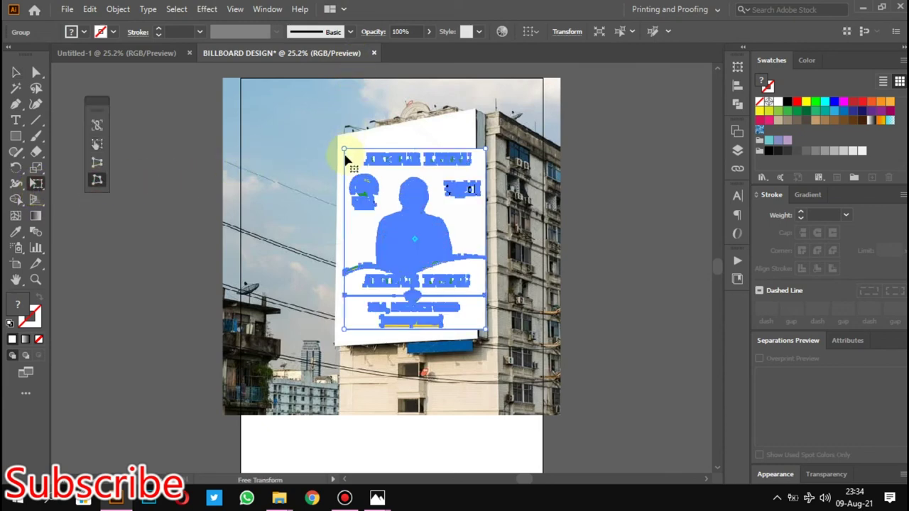
{"action": "left_click_drag", "start_coordinate": [345, 149], "coordinate": [338, 140]}
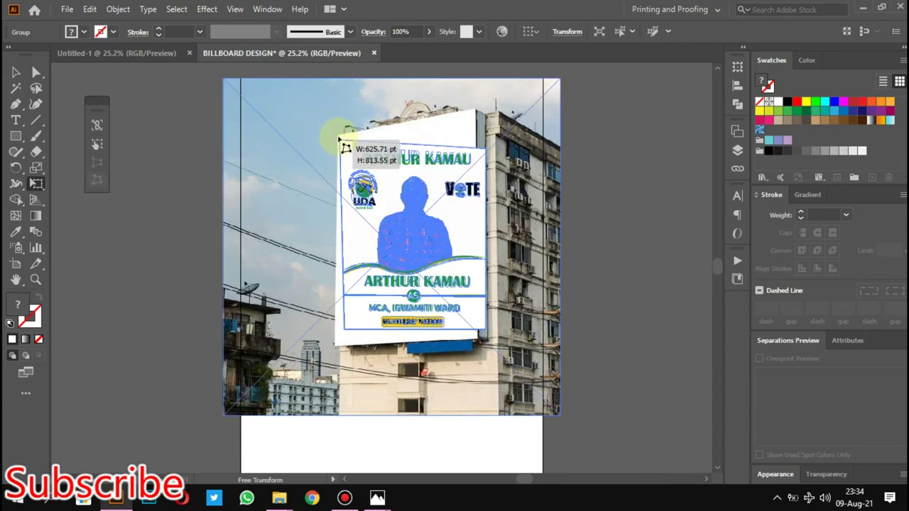
{"action": "left_click_drag", "start_coordinate": [337, 139], "coordinate": [335, 135]}
{"action": "left_click_drag", "start_coordinate": [483, 147], "coordinate": [480, 120]}
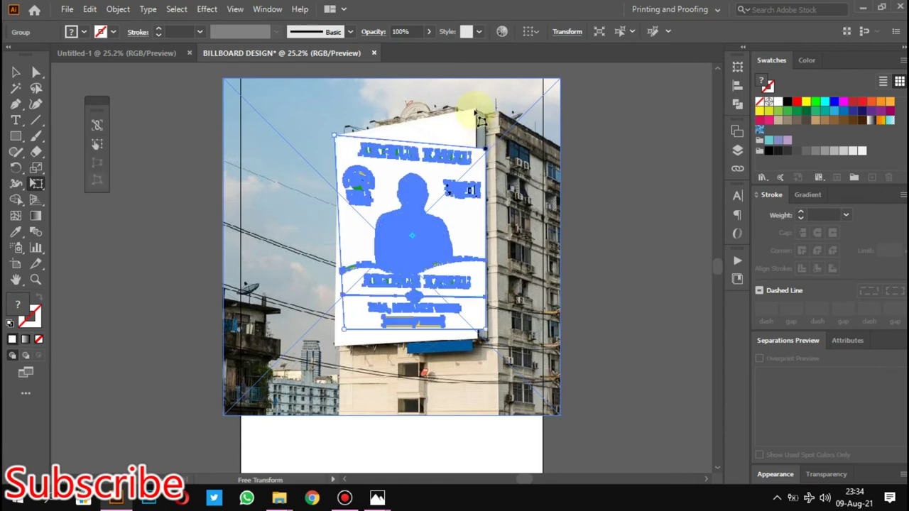
{"action": "left_click_drag", "start_coordinate": [480, 120], "coordinate": [476, 123]}
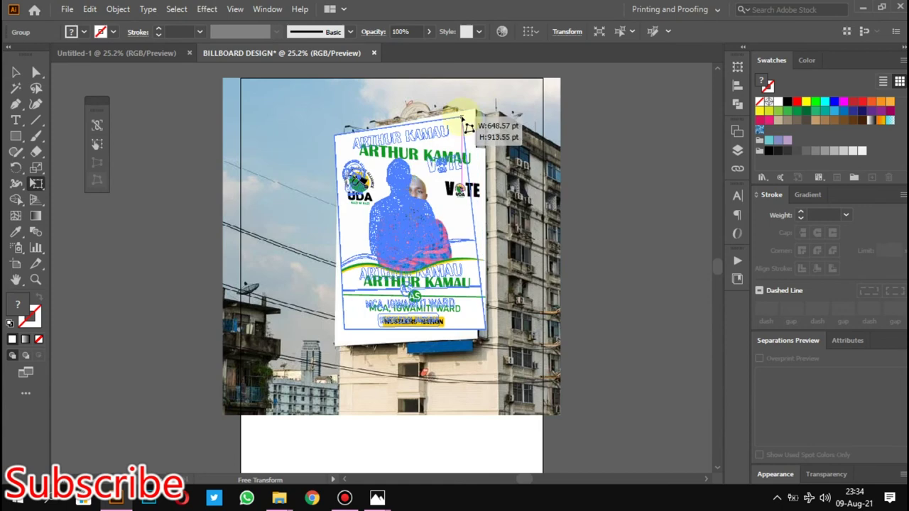
{"action": "left_click_drag", "start_coordinate": [476, 123], "coordinate": [482, 119]}
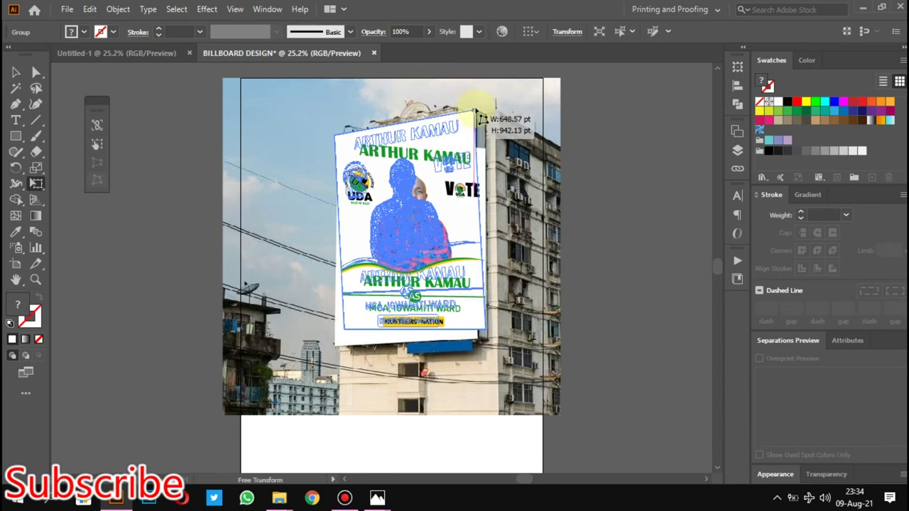
{"action": "left_click_drag", "start_coordinate": [482, 119], "coordinate": [483, 119]}
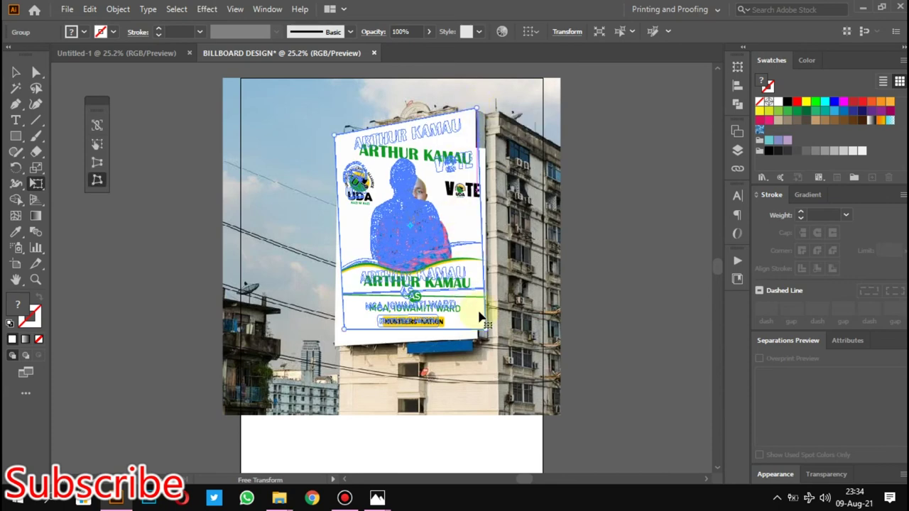
{"action": "left_click_drag", "start_coordinate": [490, 337], "coordinate": [485, 348]}
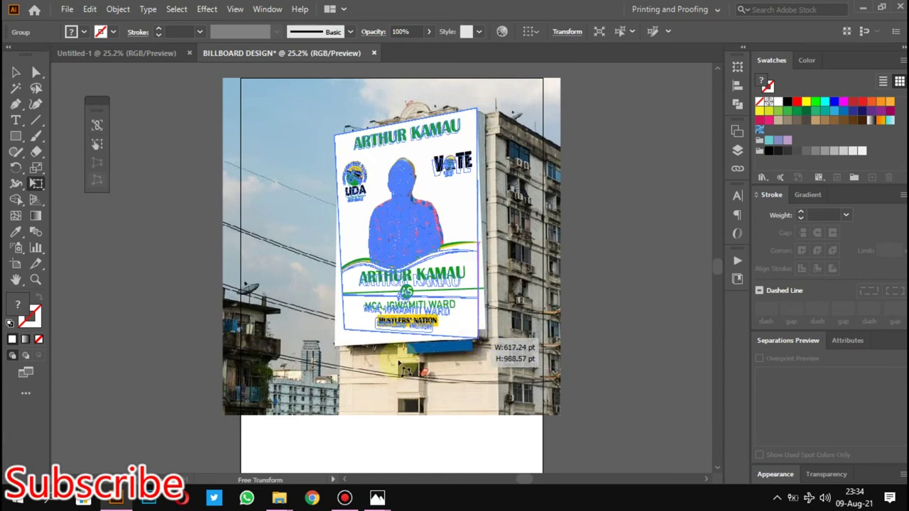
{"action": "left_click_drag", "start_coordinate": [485, 348], "coordinate": [481, 340]}
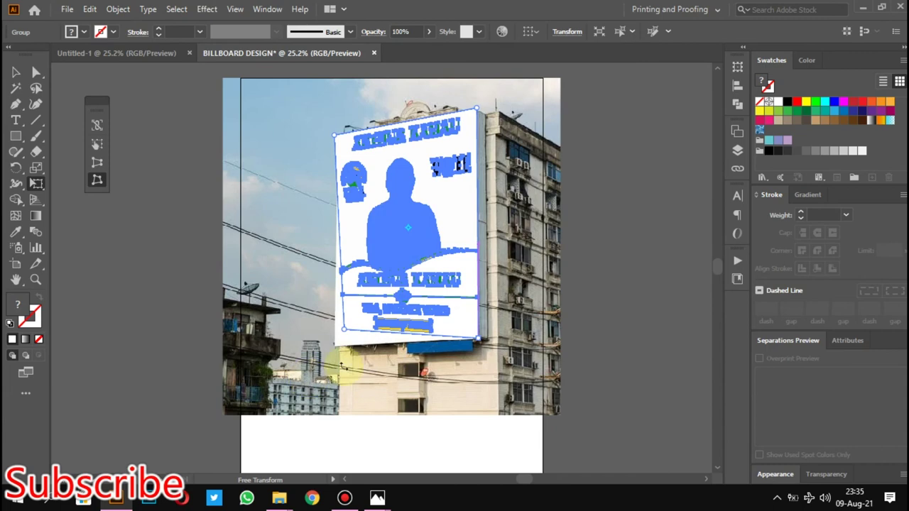
{"action": "left_click_drag", "start_coordinate": [336, 344], "coordinate": [336, 348]}
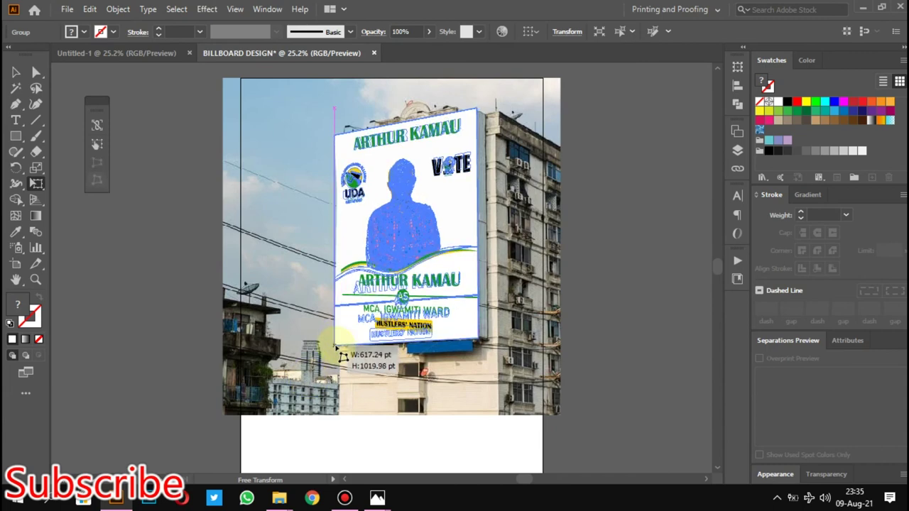
{"action": "left_click", "coordinate": [15, 73]}
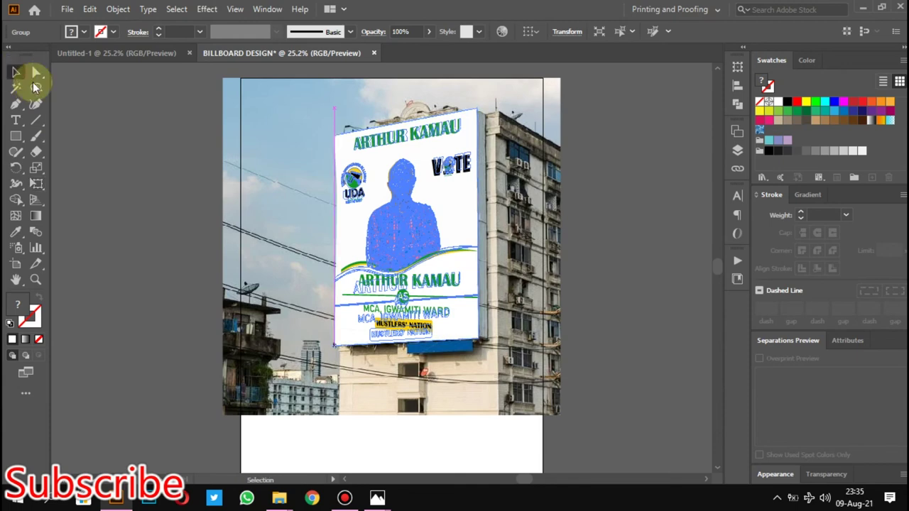
Step: Deselect the poster, attempt an artboard resize, and select the tiny stray second artboard
{"action": "left_click", "coordinate": [141, 137]}
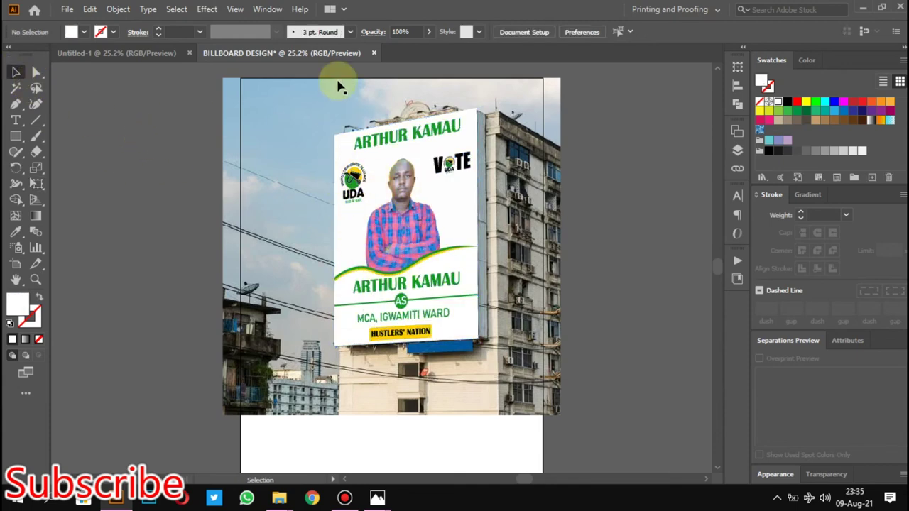
{"action": "left_click", "coordinate": [17, 266]}
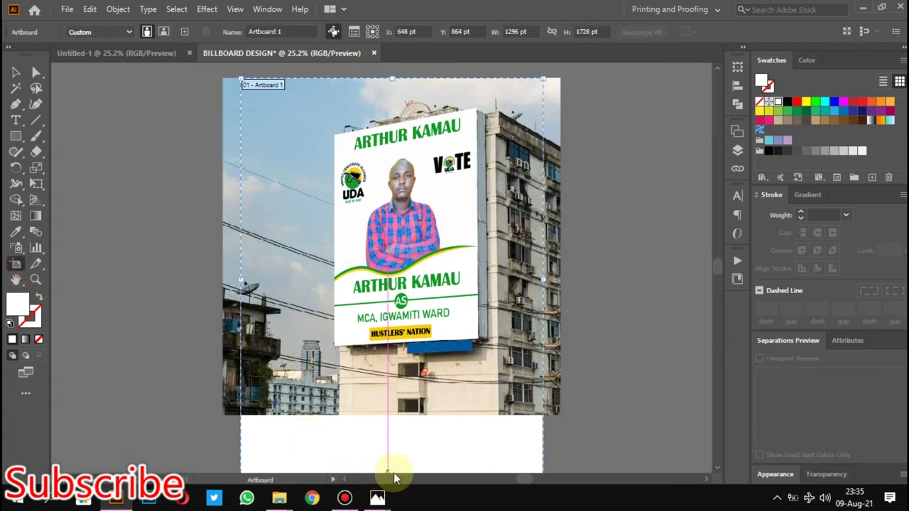
{"action": "scroll", "coordinate": [404, 412], "scroll_direction": "down", "scroll_amount": 1}
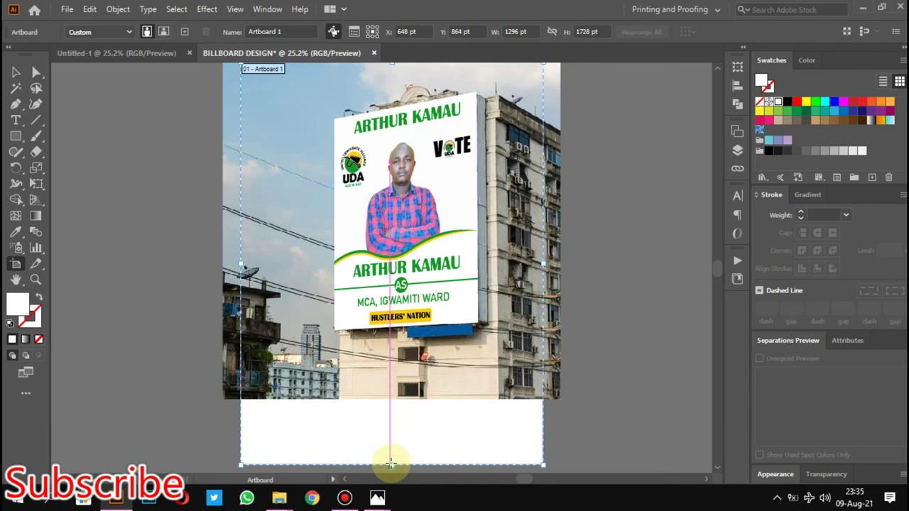
{"action": "left_click_drag", "start_coordinate": [390, 465], "coordinate": [389, 464]}
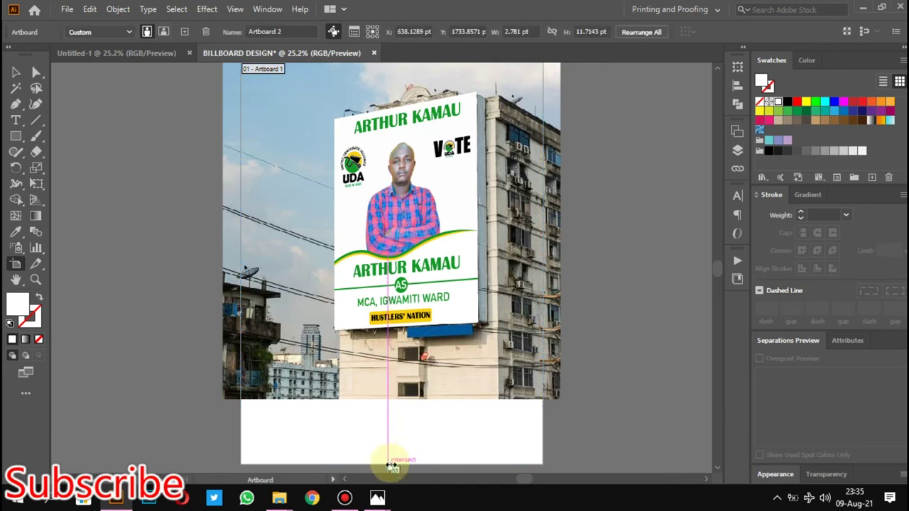
{"action": "scroll", "coordinate": [377, 448], "scroll_direction": "down", "scroll_amount": 1}
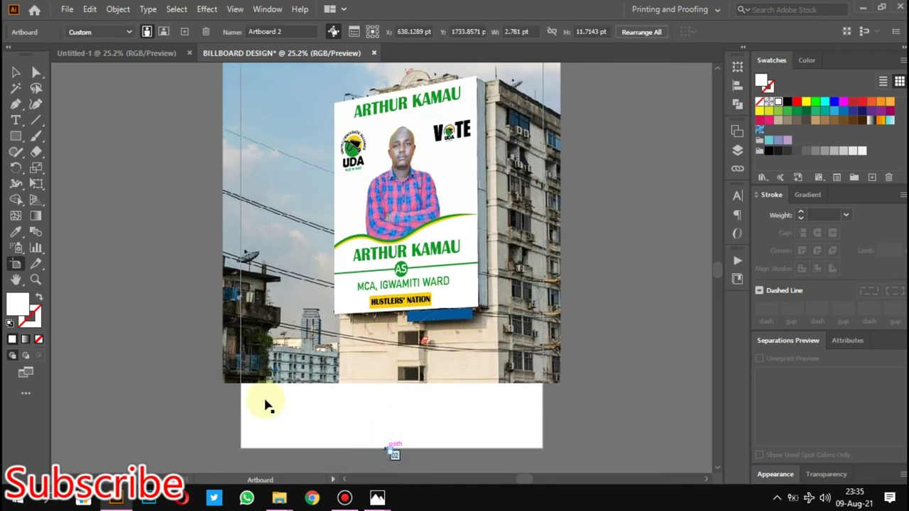
{"action": "left_click", "coordinate": [16, 72]}
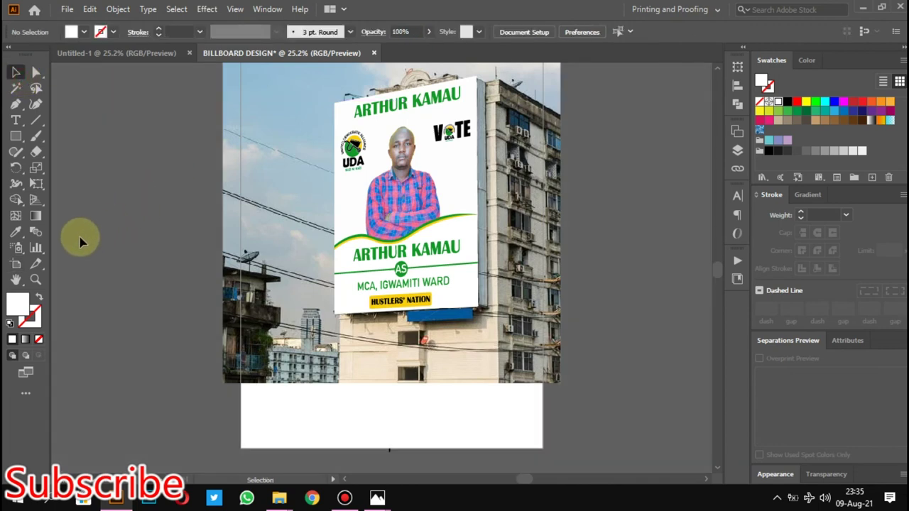
{"action": "left_click", "coordinate": [16, 263]}
{"action": "left_click", "coordinate": [380, 451]}
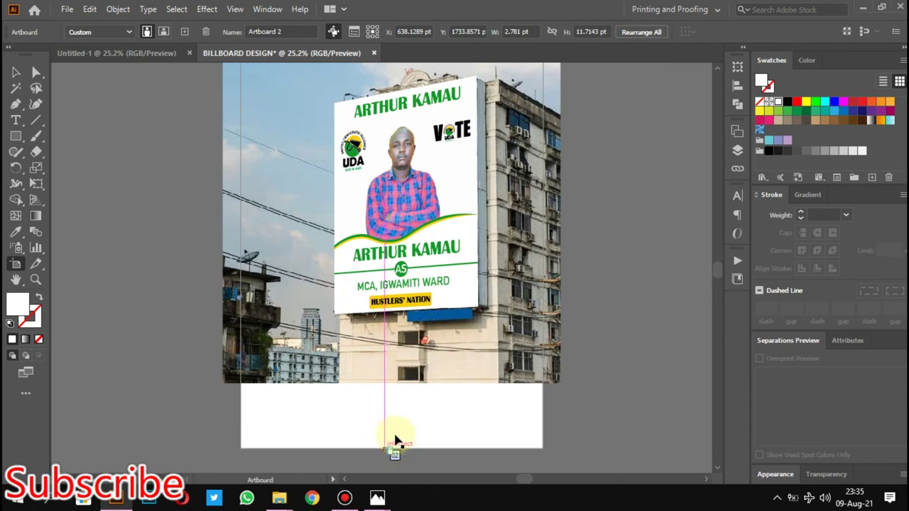
Step: Drag the artboard's bottom, right and left edges to the photo, making it about 1448 pt square
{"action": "scroll", "coordinate": [395, 436], "scroll_direction": "down", "scroll_amount": 1}
{"action": "scroll", "coordinate": [386, 377], "scroll_direction": "up", "scroll_amount": 2}
{"action": "left_click", "coordinate": [120, 197]}
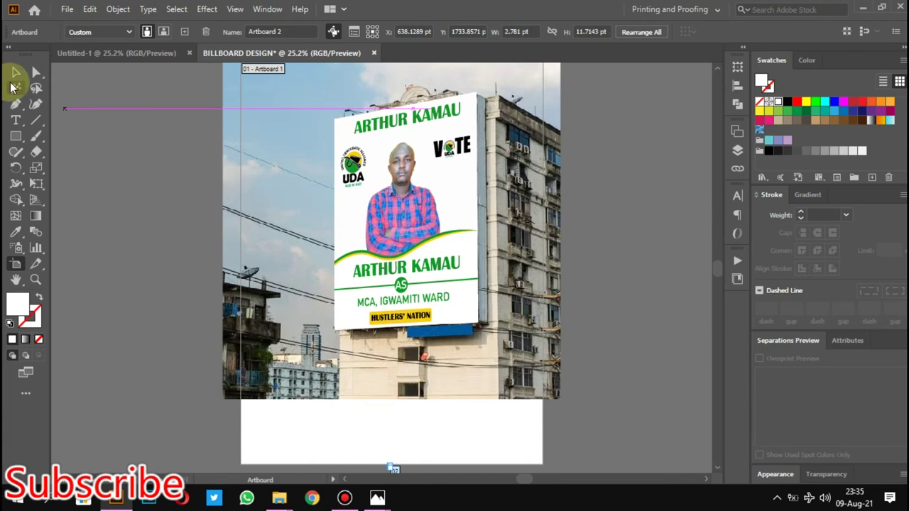
{"action": "left_click", "coordinate": [16, 71]}
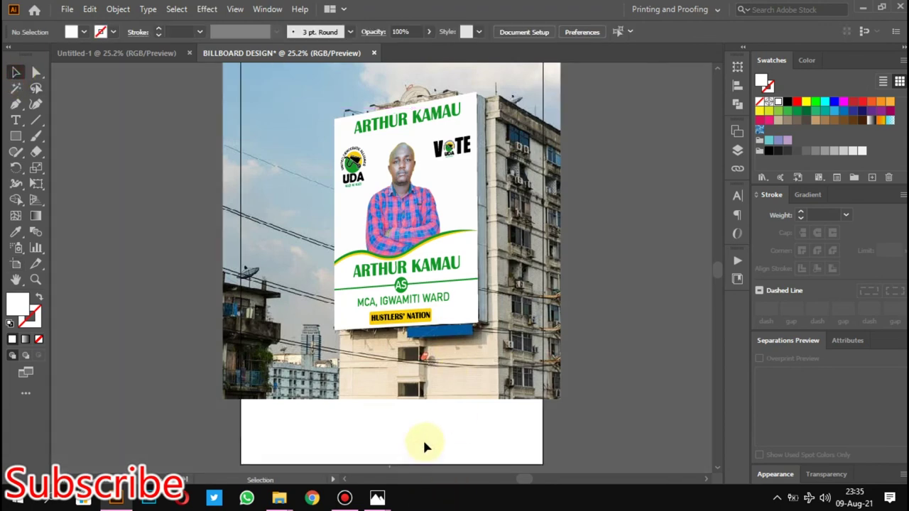
{"action": "scroll", "coordinate": [419, 444], "scroll_direction": "down", "scroll_amount": 2}
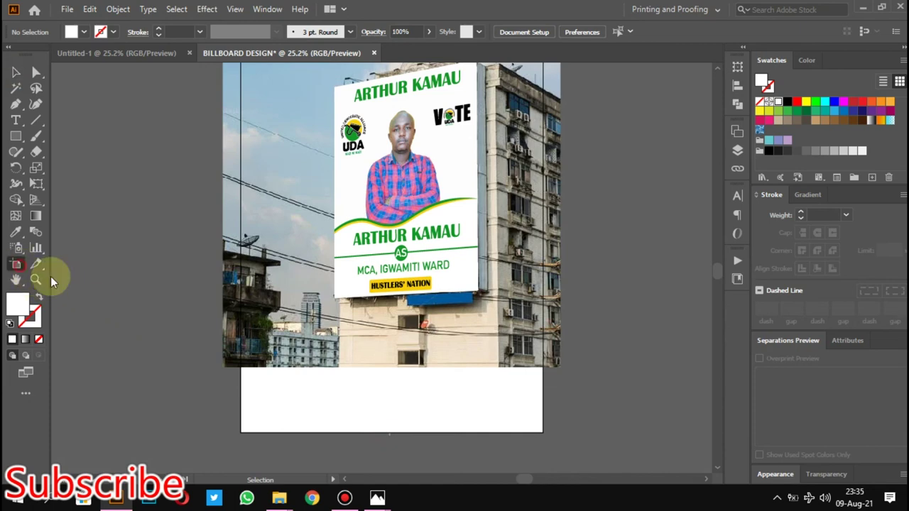
{"action": "left_click", "coordinate": [16, 263]}
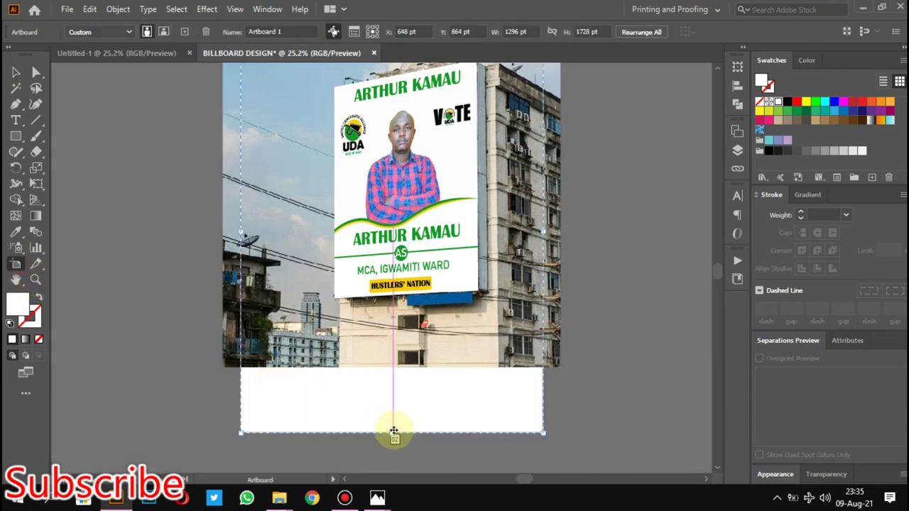
{"action": "left_click_drag", "start_coordinate": [394, 433], "coordinate": [391, 367]}
{"action": "scroll", "coordinate": [391, 367], "scroll_direction": "up", "scroll_amount": 2}
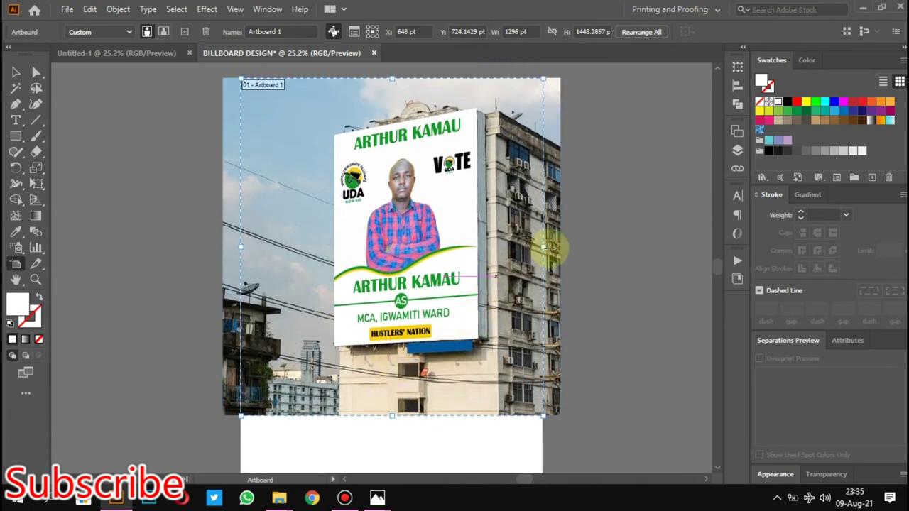
{"action": "left_click_drag", "start_coordinate": [543, 247], "coordinate": [560, 253]}
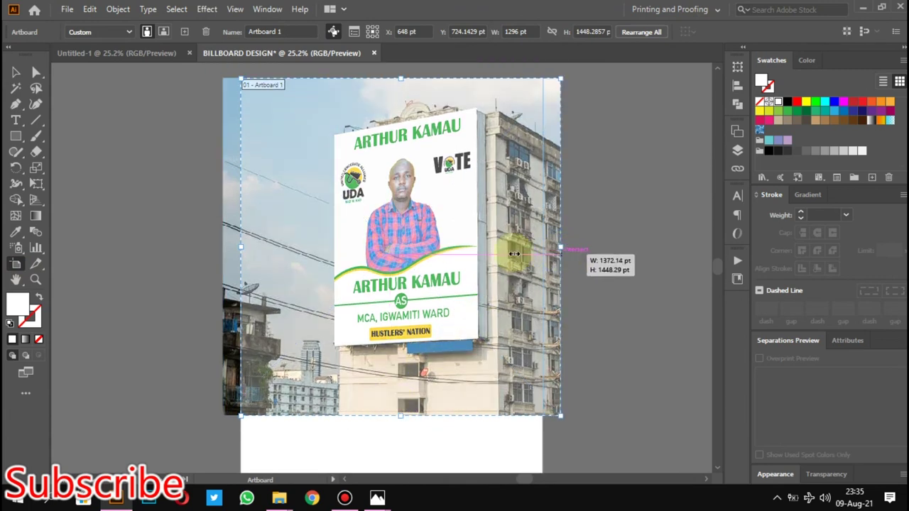
{"action": "left_click_drag", "start_coordinate": [242, 249], "coordinate": [223, 250]}
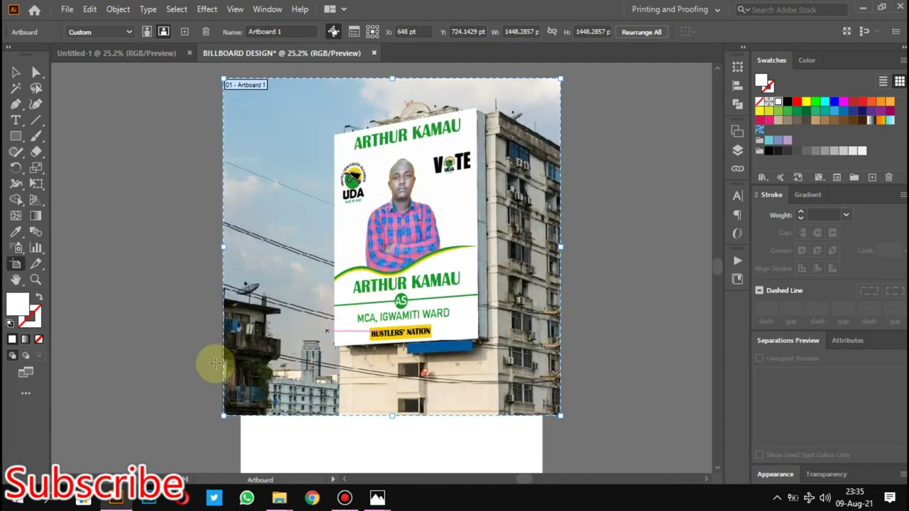
{"action": "left_click", "coordinate": [16, 72]}
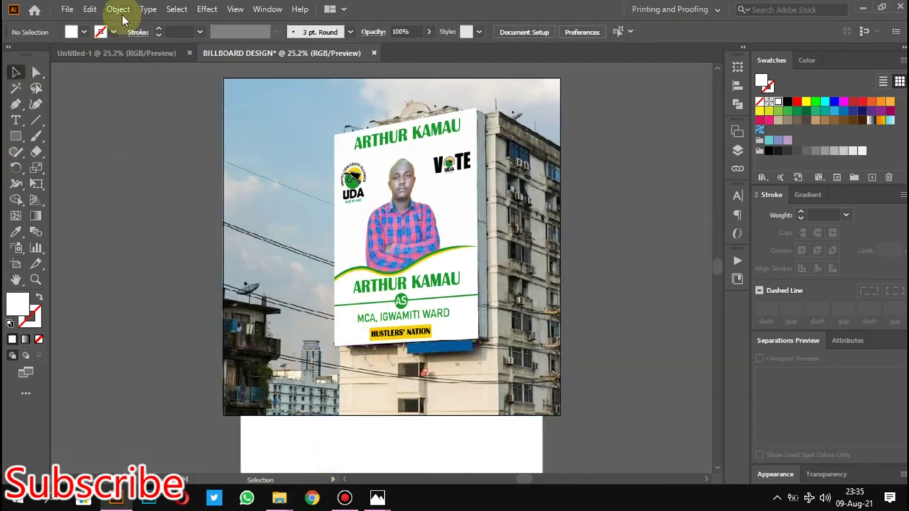
Step: Unlock all objects and raise the white background rectangle's bottom edge to the photo's bottom
{"action": "left_click", "coordinate": [118, 9]}
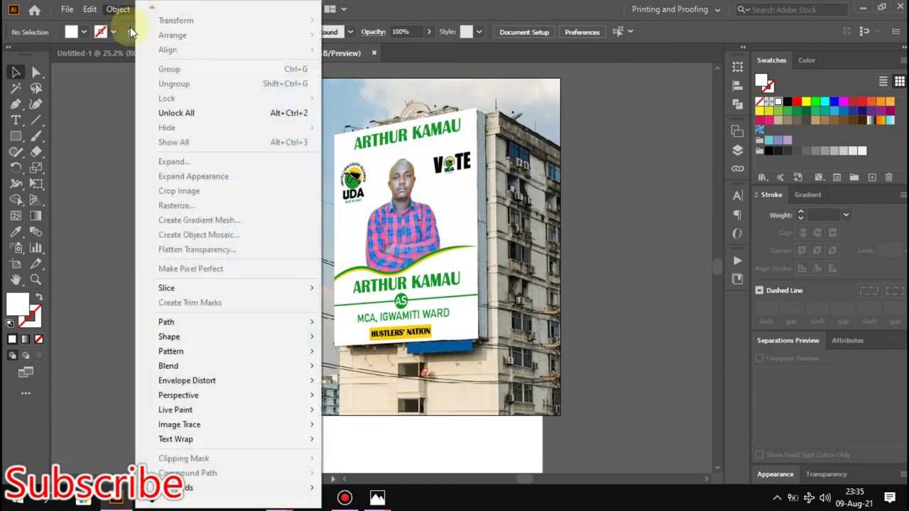
{"action": "left_click", "coordinate": [209, 114]}
{"action": "left_click", "coordinate": [250, 274]}
{"action": "mouse_move", "coordinate": [279, 498]}
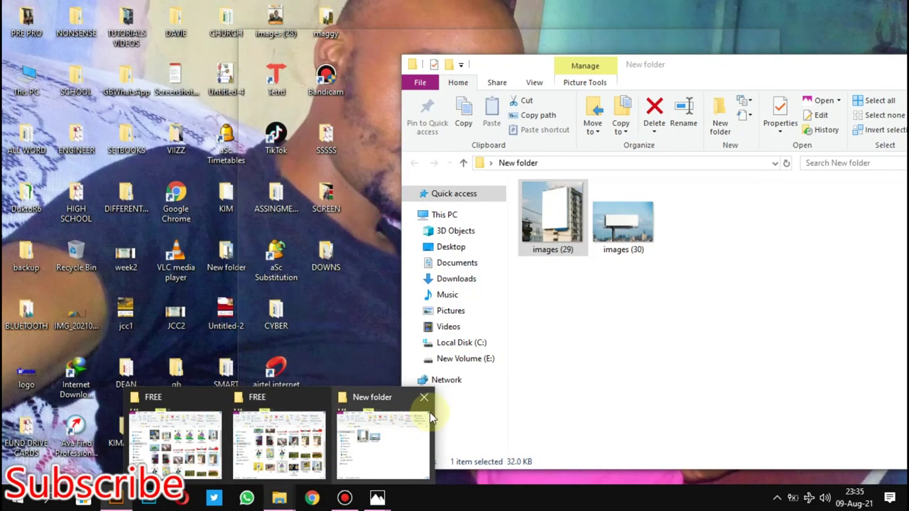
{"action": "scroll", "coordinate": [434, 444], "scroll_direction": "down", "scroll_amount": 1}
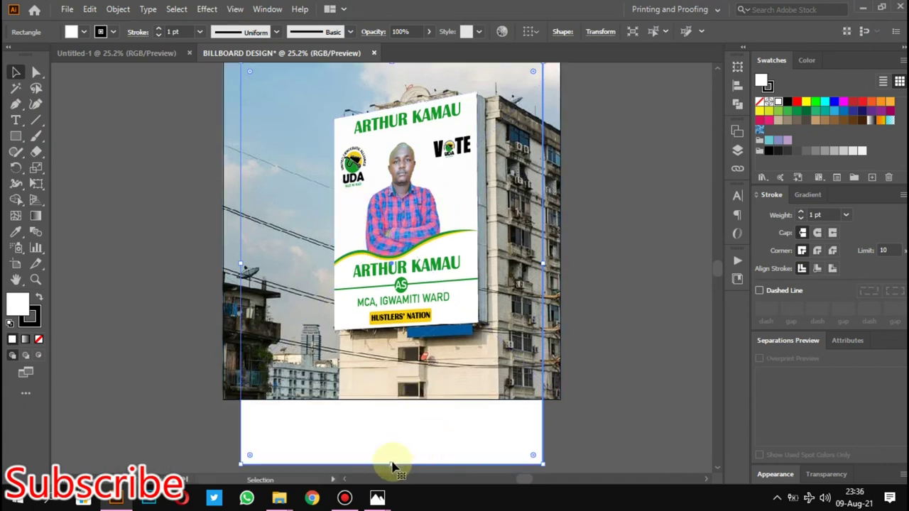
{"action": "left_click_drag", "start_coordinate": [391, 464], "coordinate": [384, 399]}
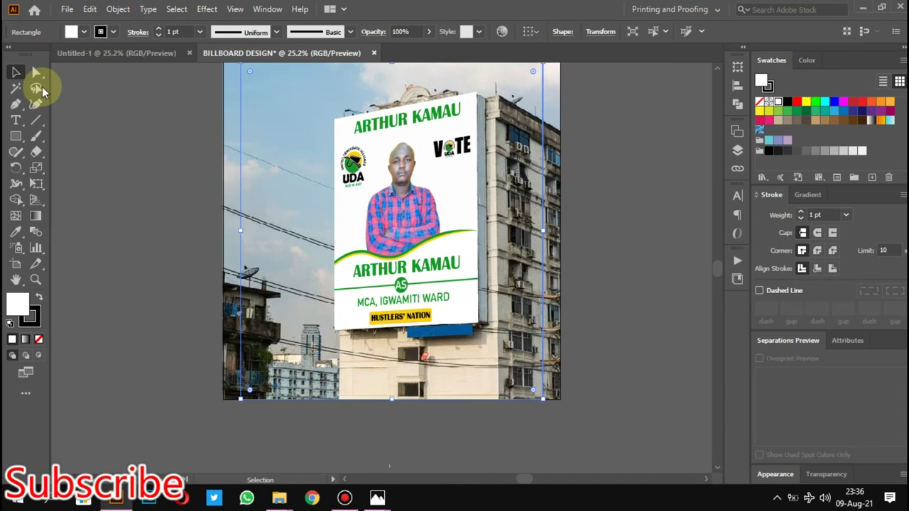
{"action": "left_click", "coordinate": [97, 149]}
{"action": "scroll", "coordinate": [96, 149], "scroll_direction": "up", "scroll_amount": 1}
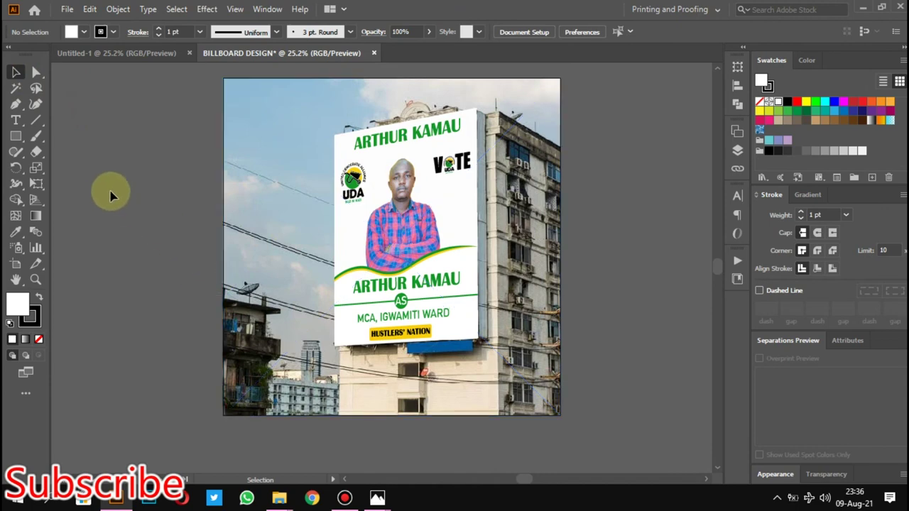
{"action": "left_click", "coordinate": [14, 69]}
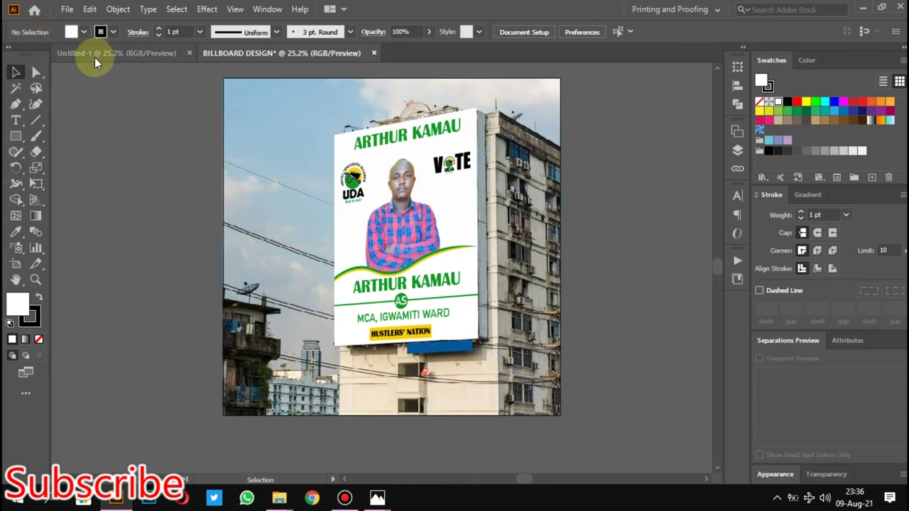